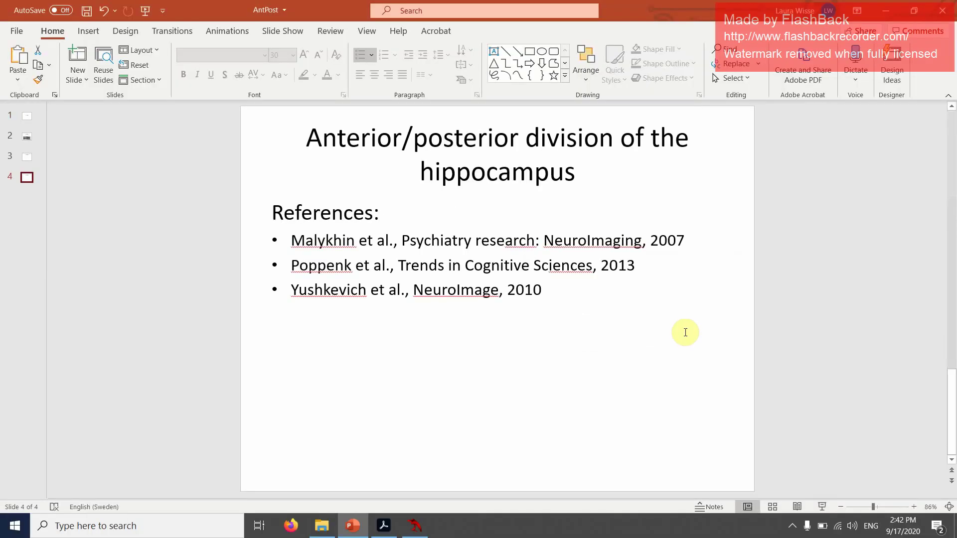
# Step: Bring the Poppenk (2020) paper 'Uncal apex position varies with normal aging' forward in Adobe Acrobat
pyautogui.click(384, 526)
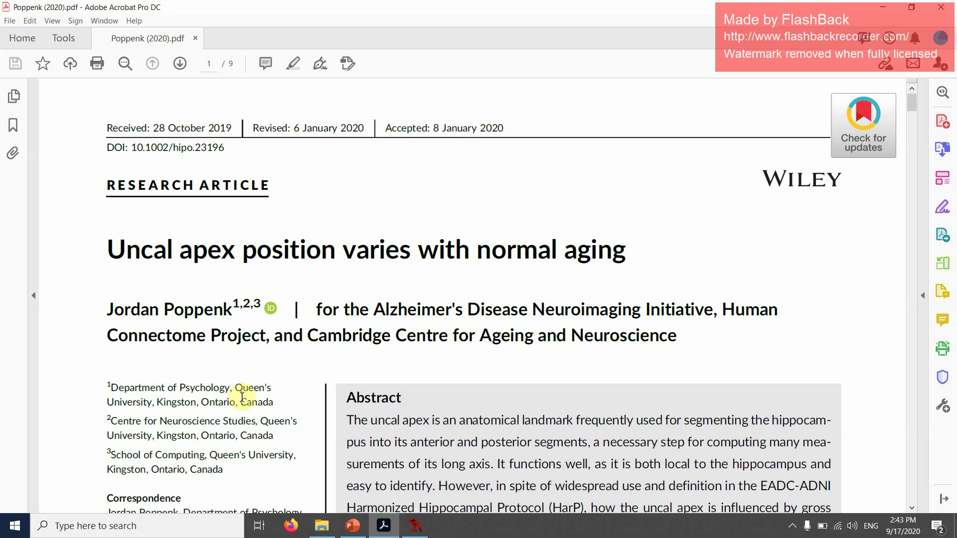
# Step: Zoom in and pan Case1_tse coronal slice 22 so the red hippocampus fills the view
pyautogui.click(416, 533)
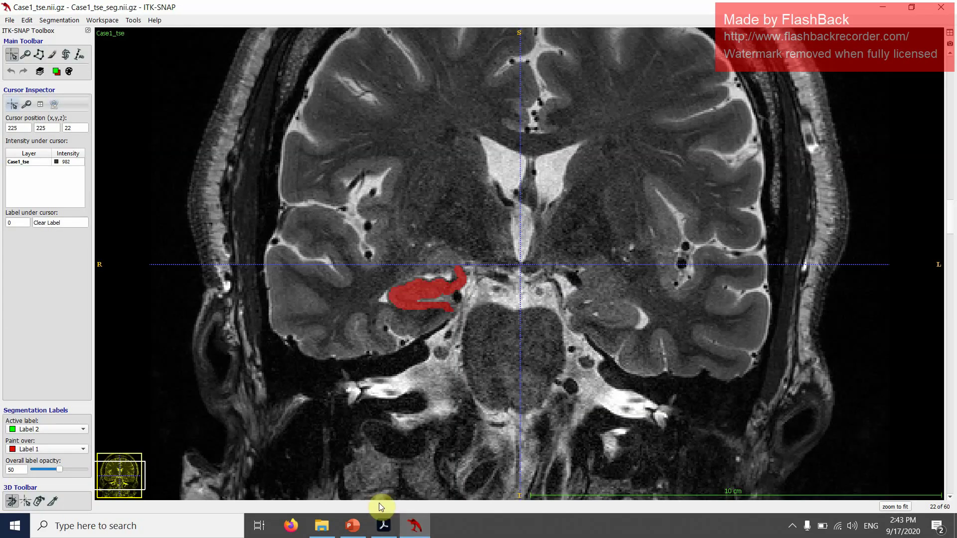
pyautogui.click(523, 216)
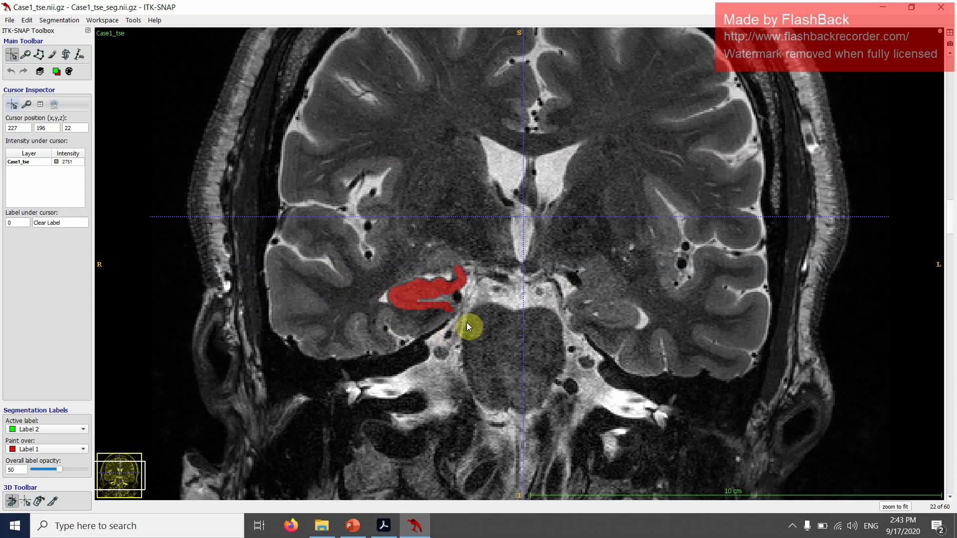
pyautogui.moveTo(487, 313); pyautogui.dragTo(532, 335)
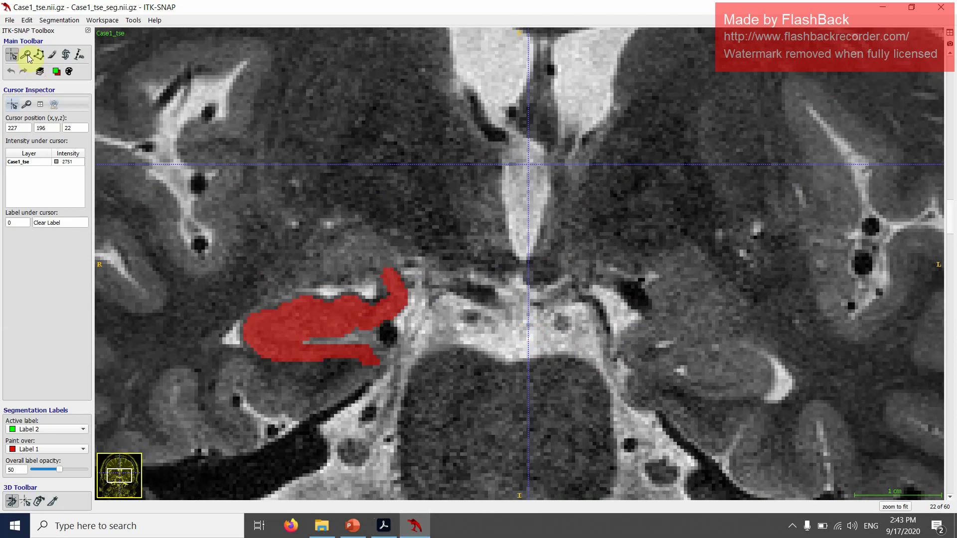
pyautogui.click(25, 54)
pyautogui.moveTo(315, 251); pyautogui.dragTo(543, 195)
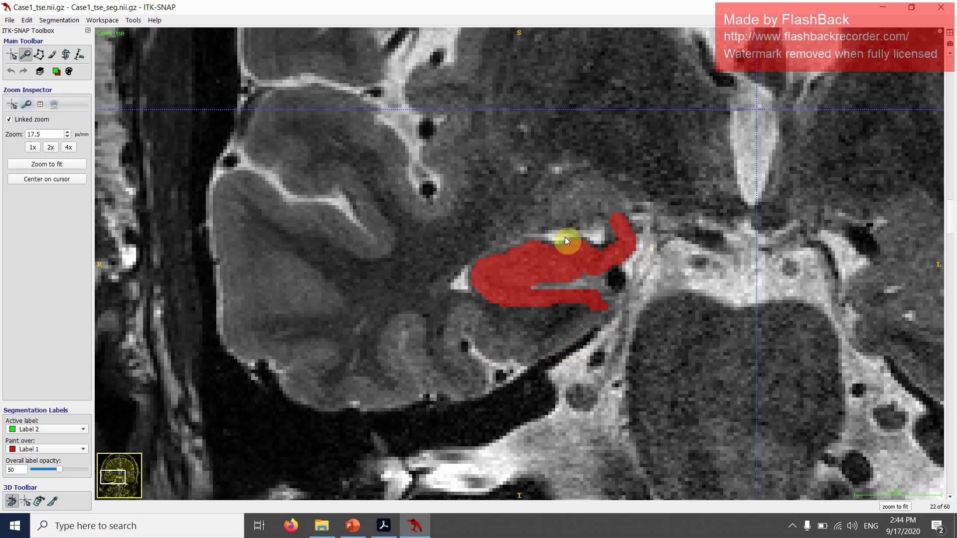
# Step: Step through coronal slices 22 to 30 looking for the uncal apex
pyautogui.scroll(1, 602, 275)
pyautogui.scroll(-1, 603, 276)
pyautogui.scroll(1, 603, 276)
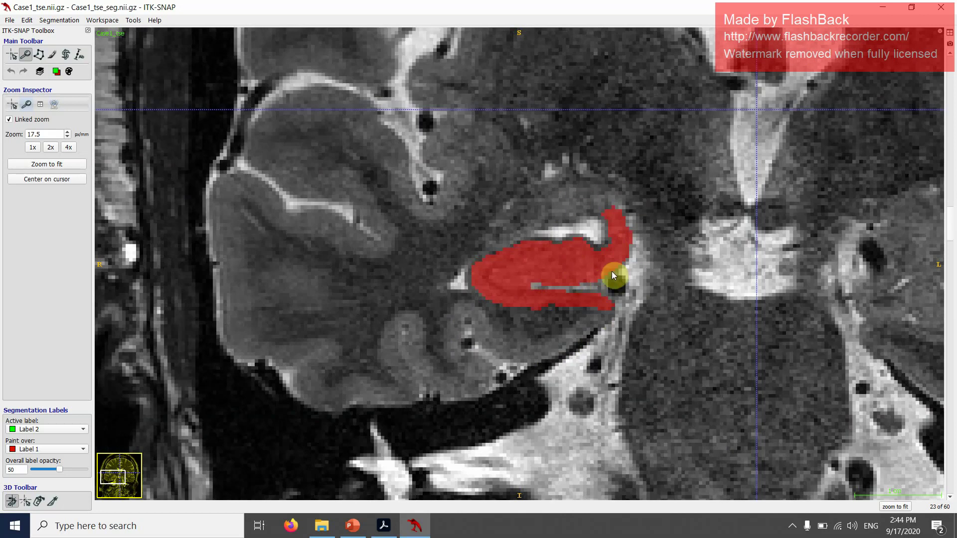
pyautogui.scroll(1, 612, 272)
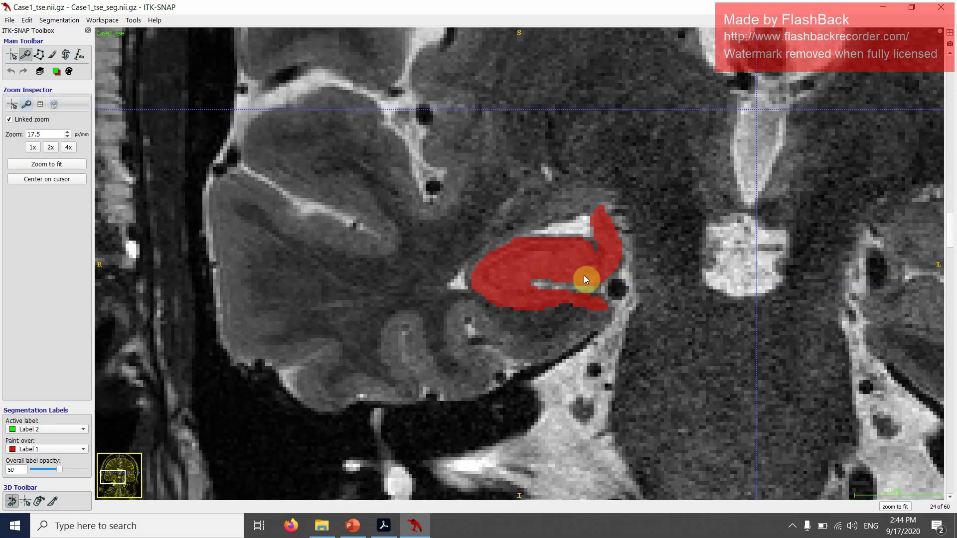
pyautogui.scroll(1, 584, 275)
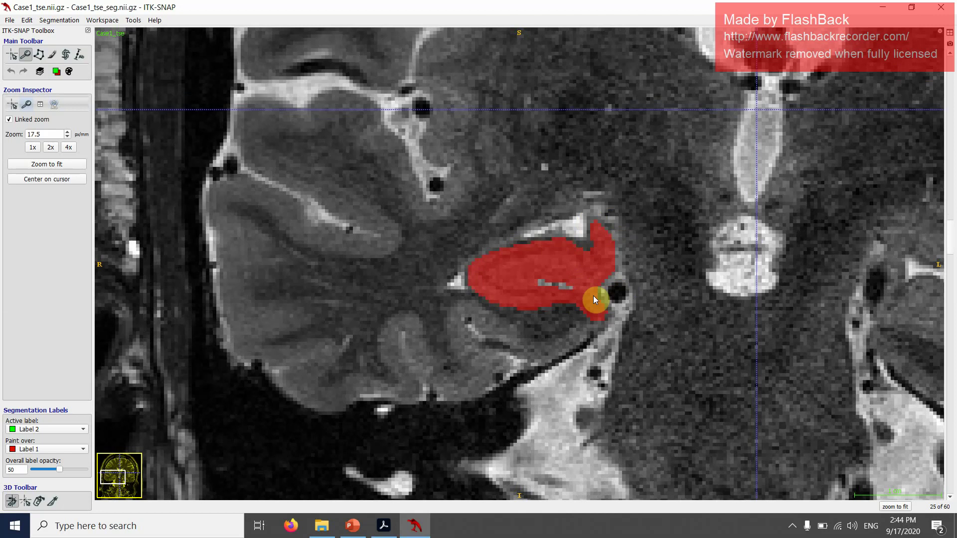
pyautogui.scroll(1, 593, 296)
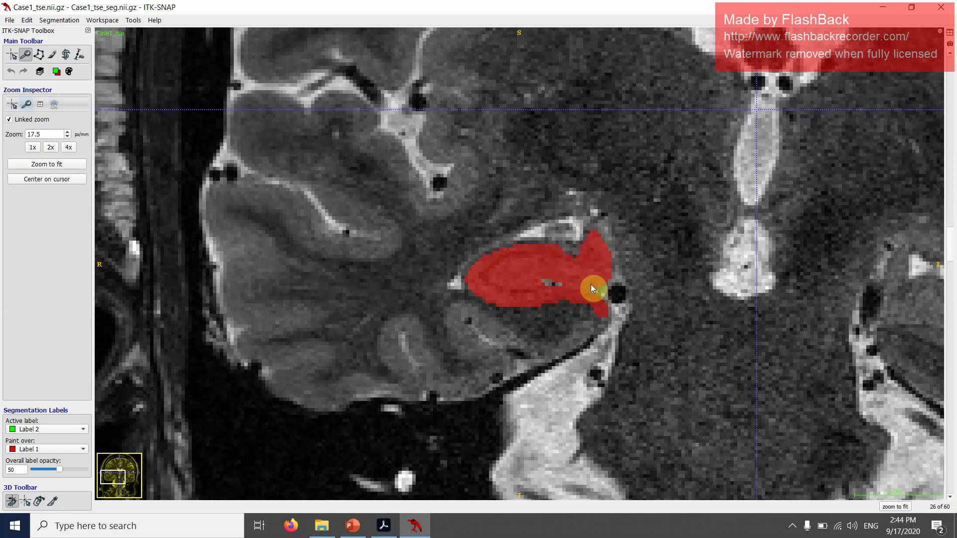
pyautogui.scroll(1, 590, 284)
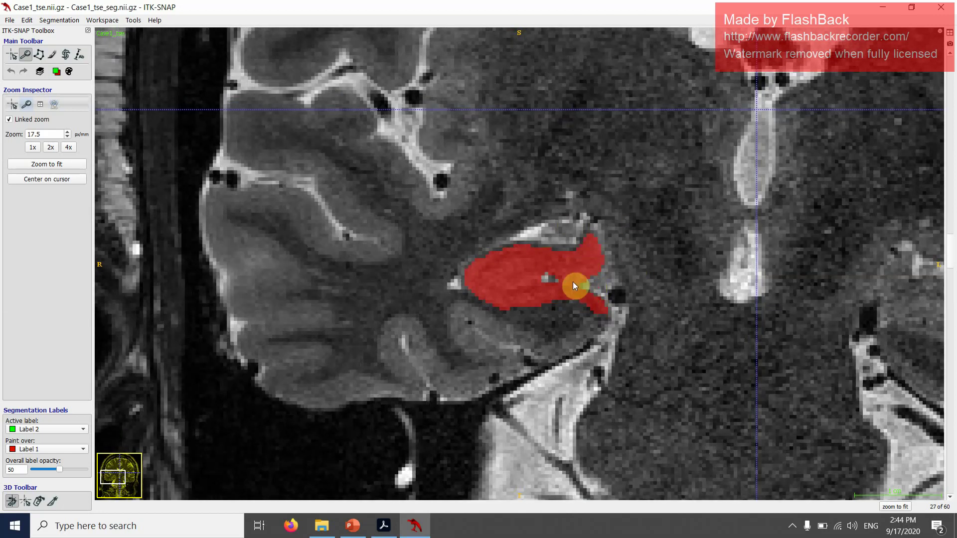
pyautogui.scroll(1, 573, 286)
pyautogui.scroll(1, 613, 268)
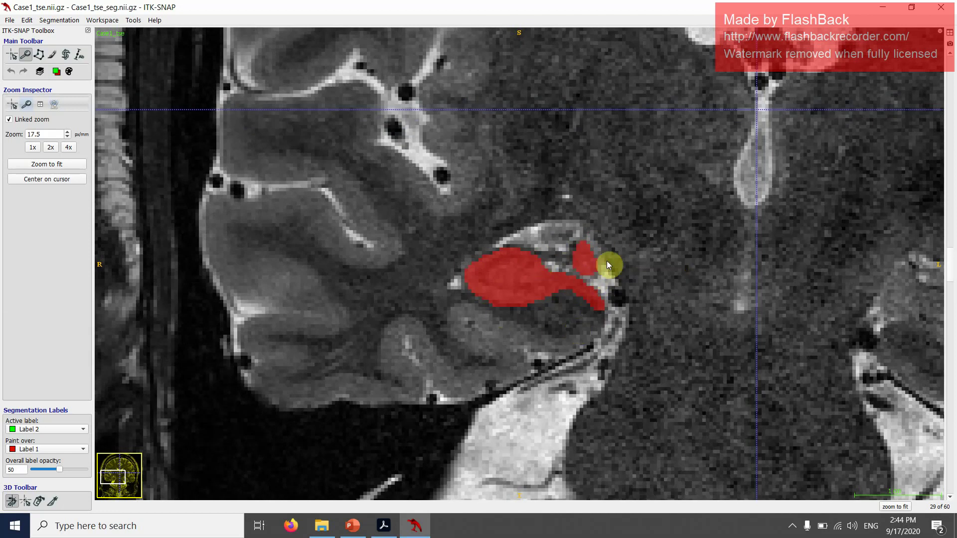
pyautogui.scroll(1, 632, 304)
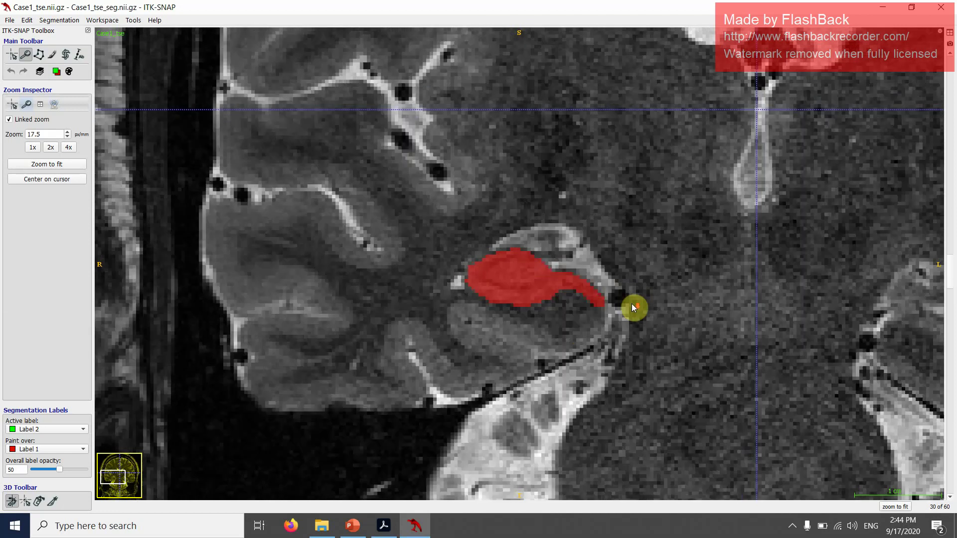
pyautogui.scroll(-1, 582, 265)
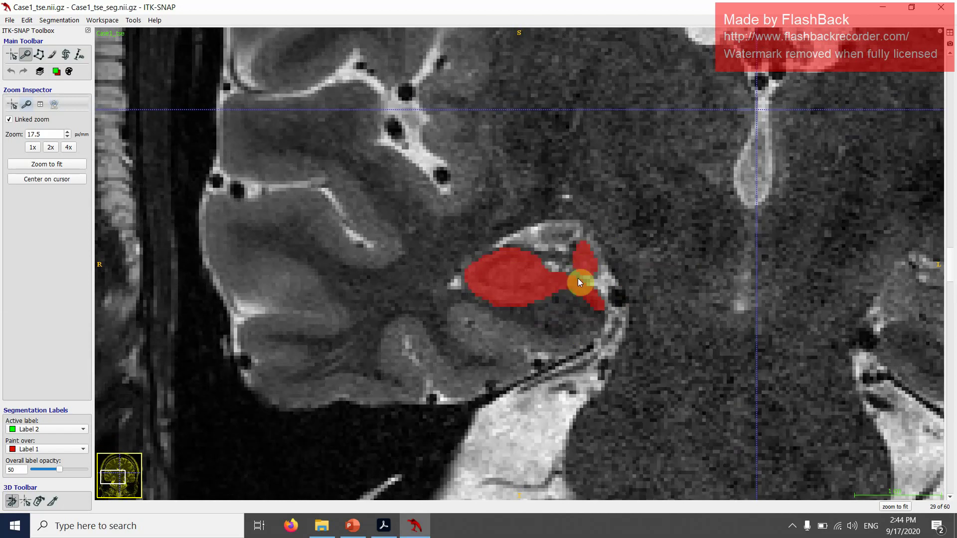
pyautogui.scroll(1, 578, 279)
pyautogui.scroll(-1, 578, 279)
pyautogui.scroll(1, 578, 279)
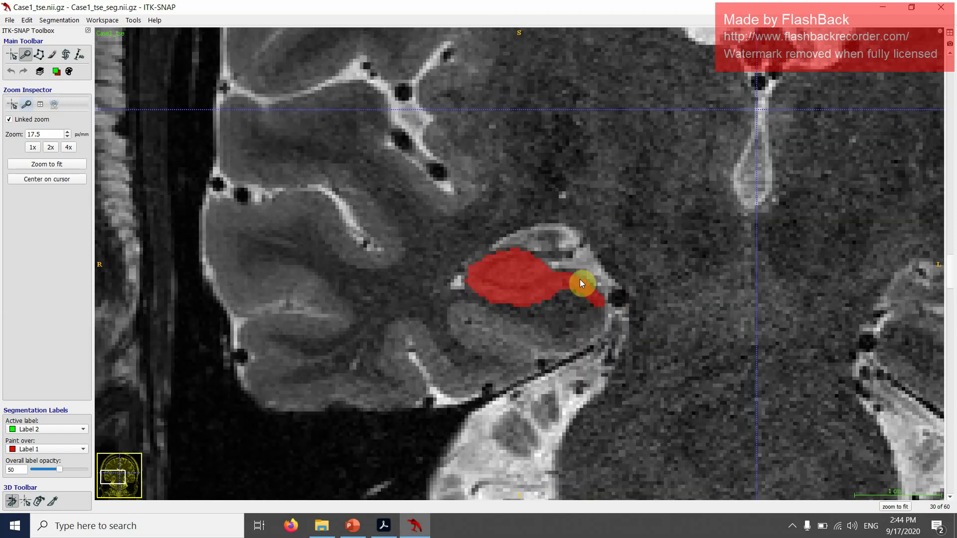
pyautogui.scroll(-1, 580, 280)
pyautogui.scroll(1, 580, 282)
pyautogui.scroll(-1, 516, 337)
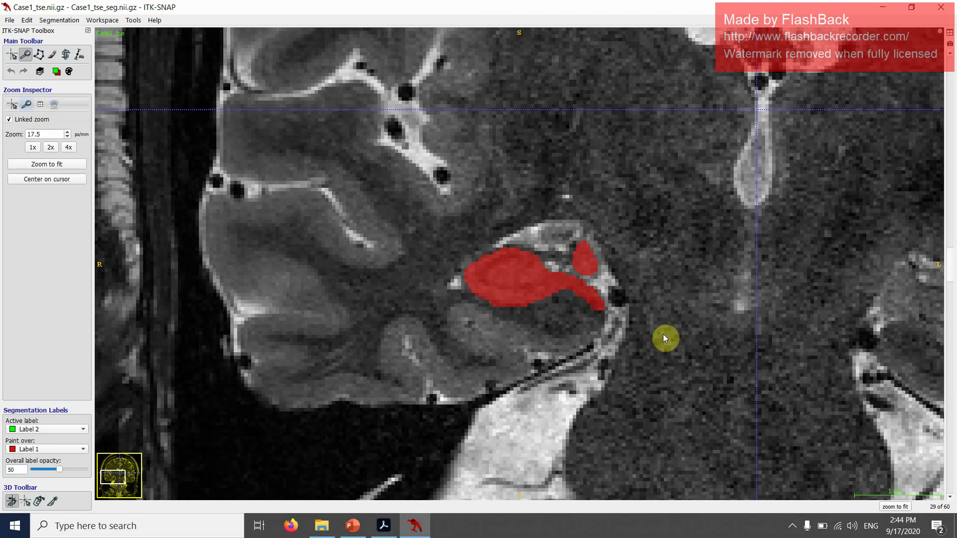
pyautogui.scroll(1, 666, 341)
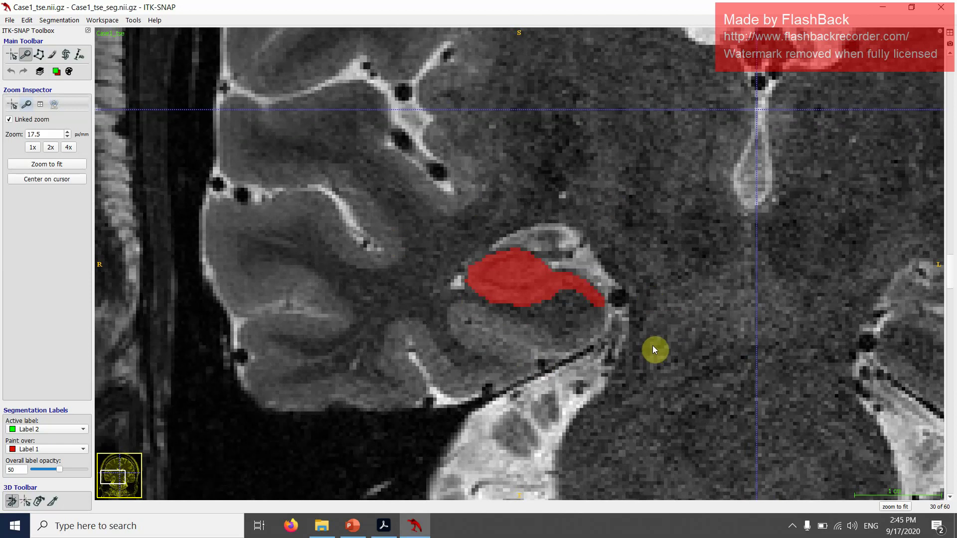
pyautogui.scroll(-1, 652, 348)
# Step: Hide the labels to inspect the anatomy, then show them again on slice 30
pyautogui.press('s')
pyautogui.scroll(-1, 642, 335)
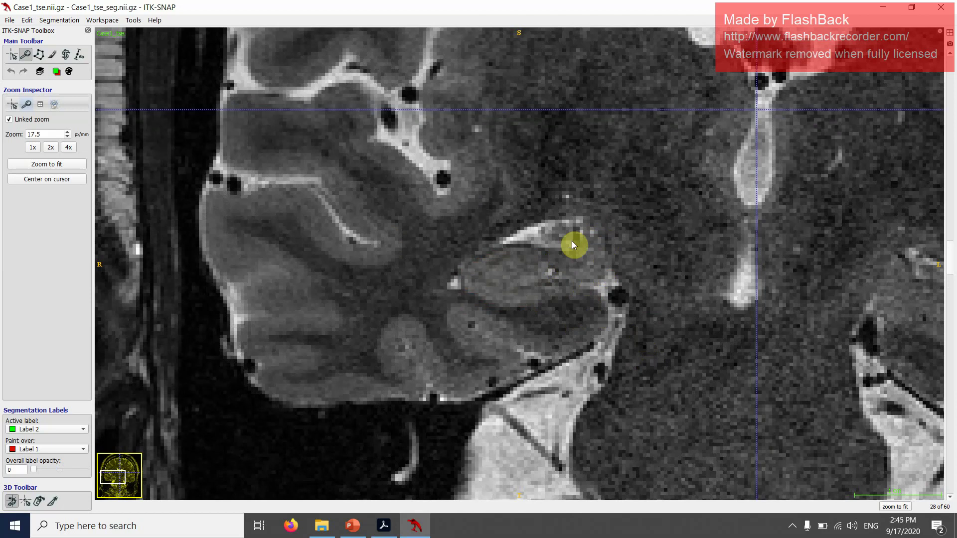
pyautogui.scroll(1, 581, 286)
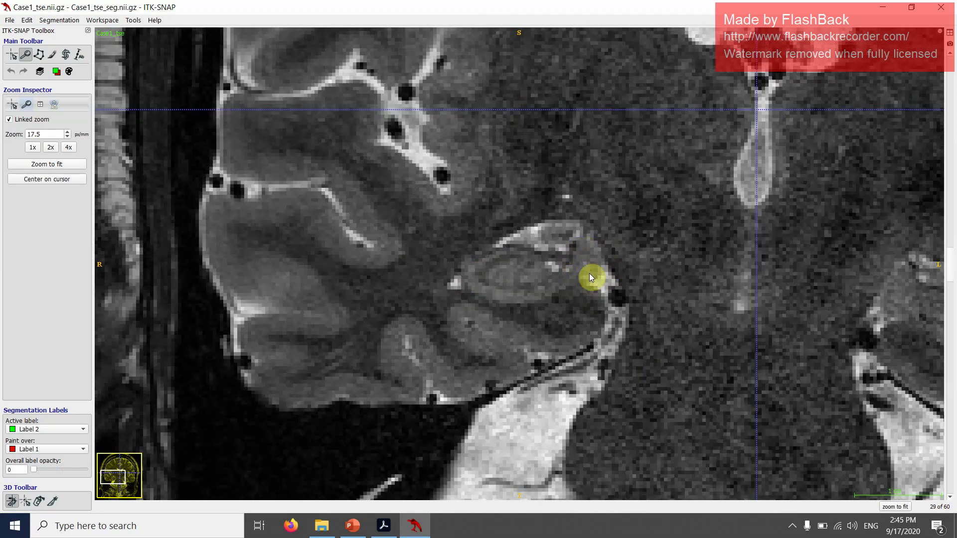
pyautogui.scroll(-1, 583, 273)
pyautogui.scroll(1, 583, 273)
pyautogui.scroll(1, 583, 272)
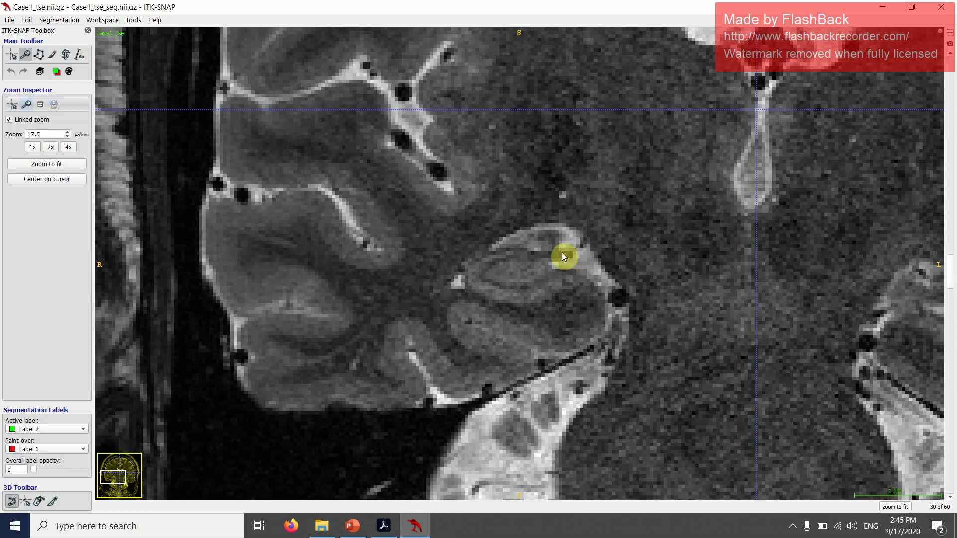
pyautogui.press('s')
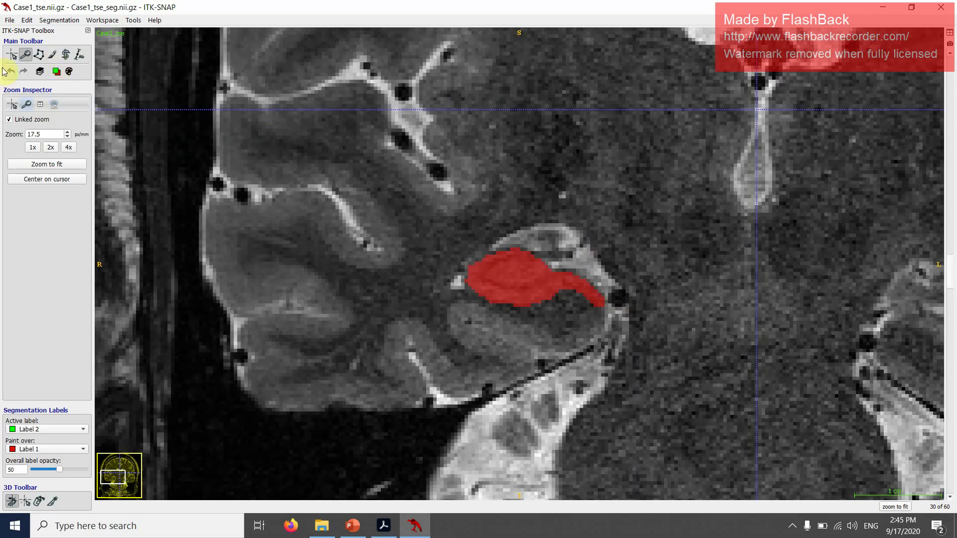
# Step: Set the crosshair at the uncal apex point and switch to the four-view layout
pyautogui.click(12, 55)
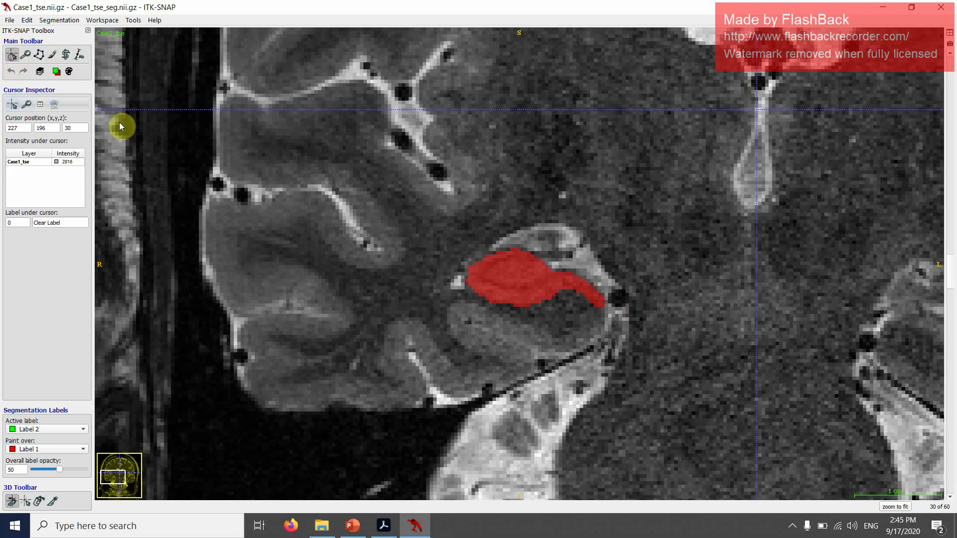
pyautogui.click(564, 262)
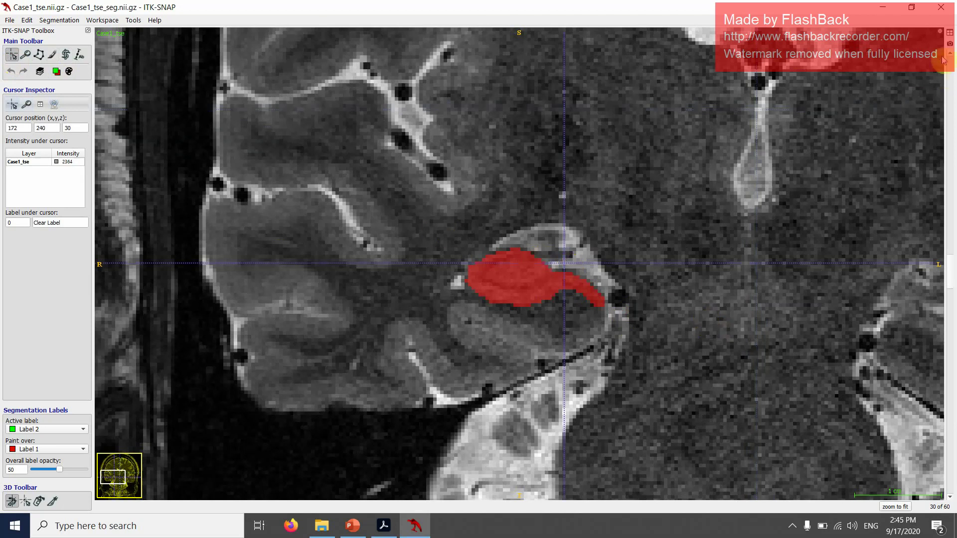
pyautogui.click(950, 32)
pyautogui.click(376, 484)
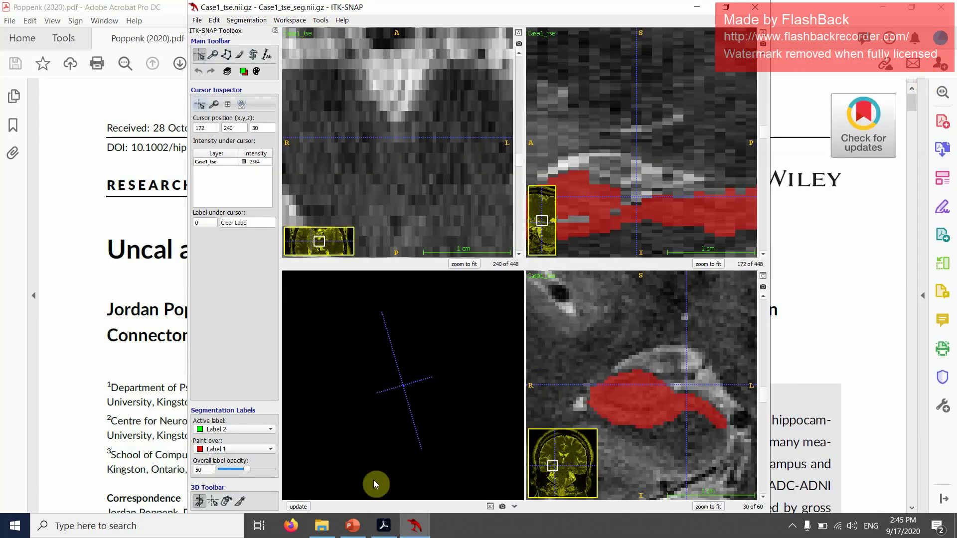
# Step: Render the hippocampus as a red 3D mesh, maximize the window, and rotate to a side view
pyautogui.click(298, 506)
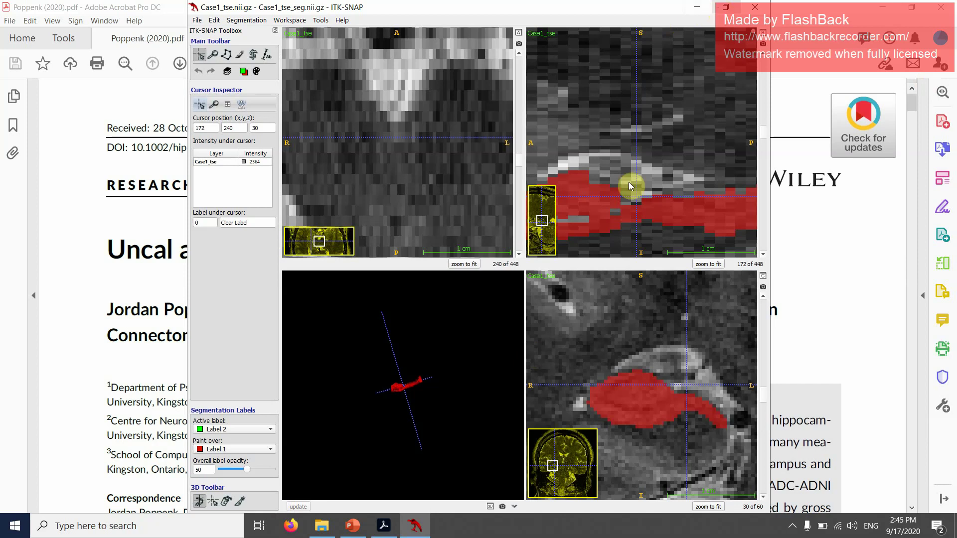
pyautogui.moveTo(444, 325); pyautogui.dragTo(423, 257)
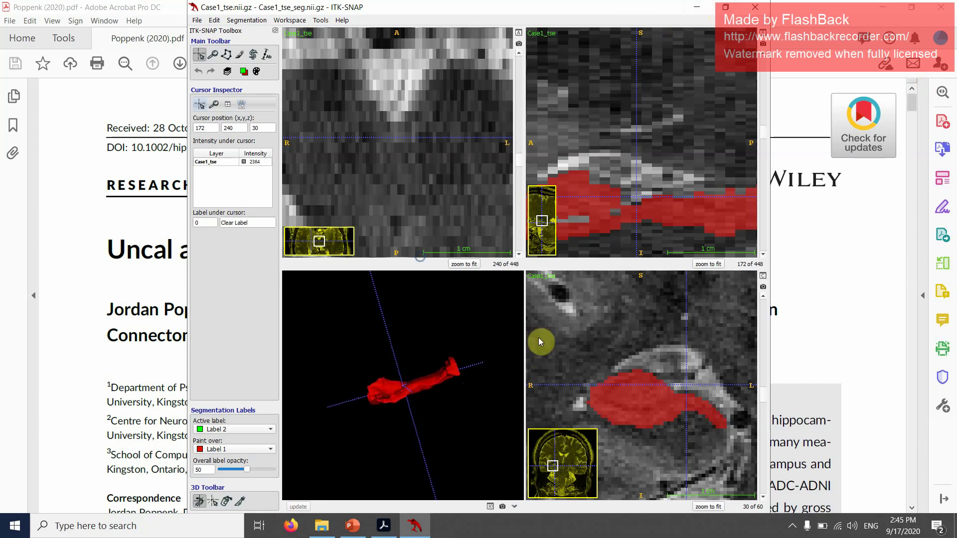
pyautogui.click(725, 7)
pyautogui.click(521, 7)
pyautogui.moveTo(473, 288); pyautogui.dragTo(393, 403)
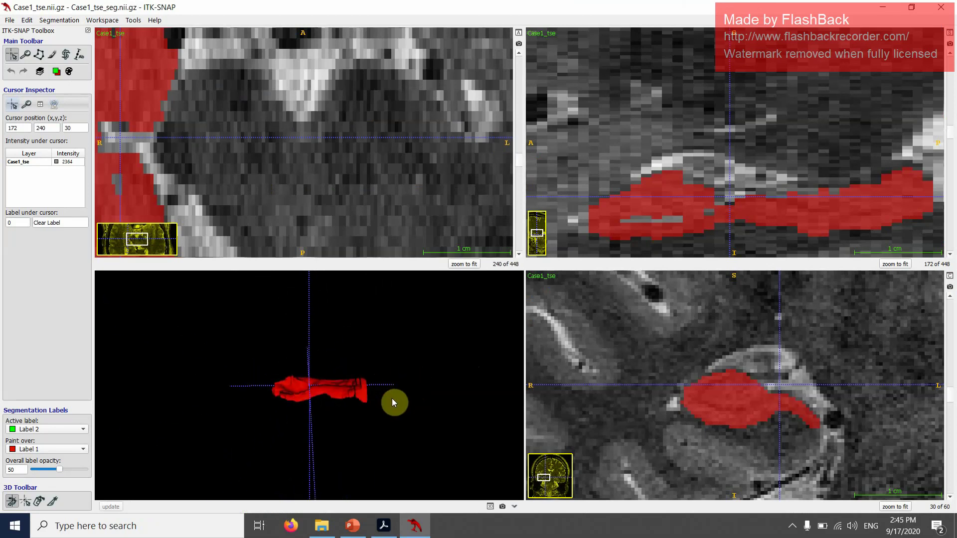
pyautogui.click(52, 502)
pyautogui.click(34, 432)
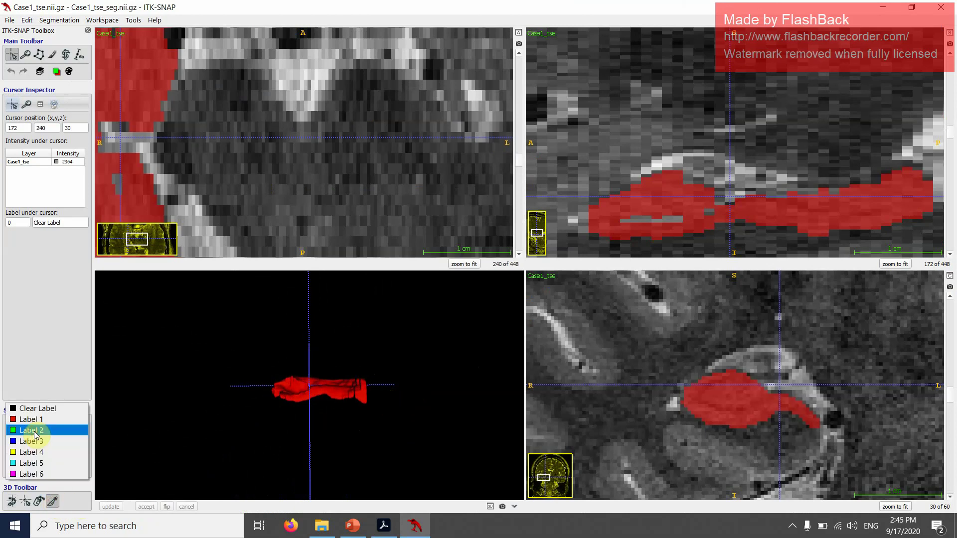
pyautogui.click(34, 431)
pyautogui.click(34, 432)
pyautogui.click(34, 429)
pyautogui.click(36, 451)
pyautogui.click(35, 450)
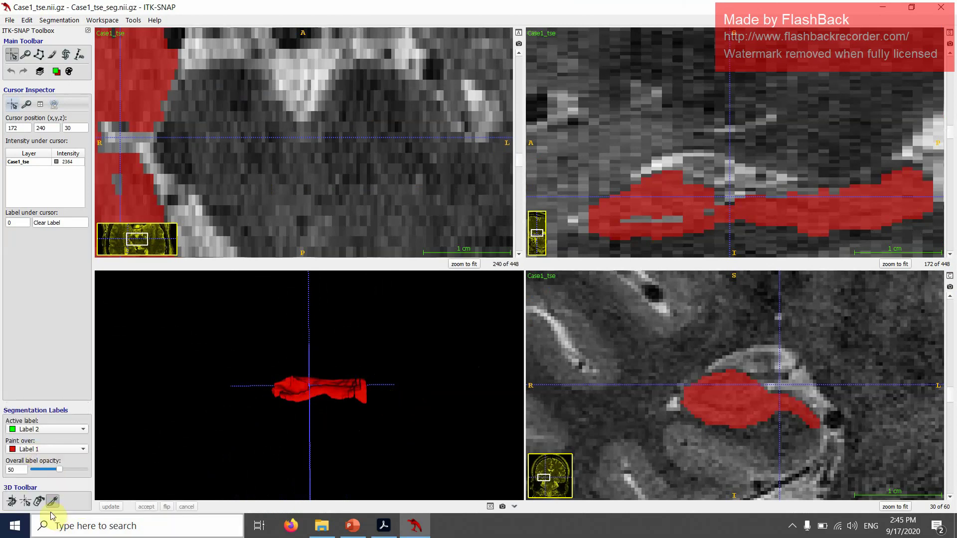
pyautogui.moveTo(309, 326); pyautogui.dragTo(311, 460)
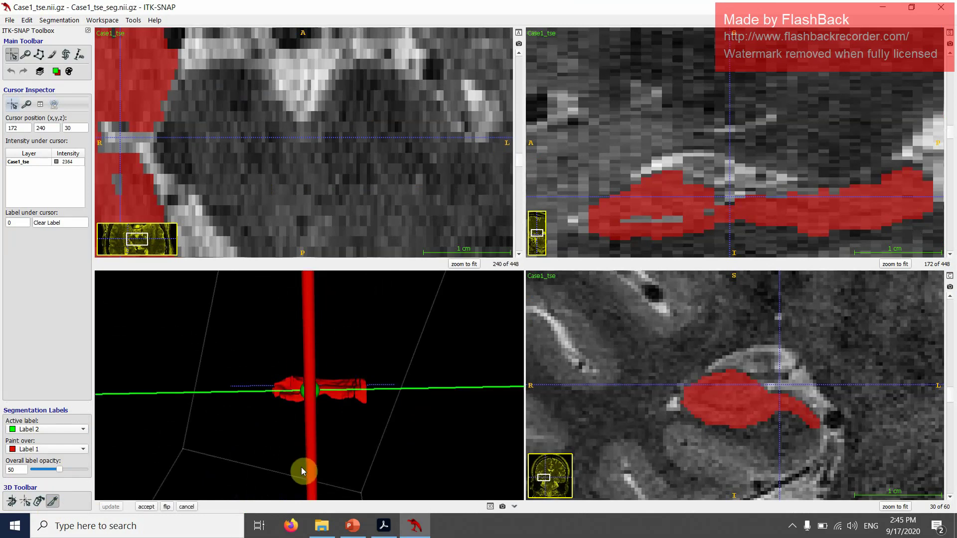
pyautogui.click(166, 507)
pyautogui.moveTo(197, 470); pyautogui.dragTo(259, 388)
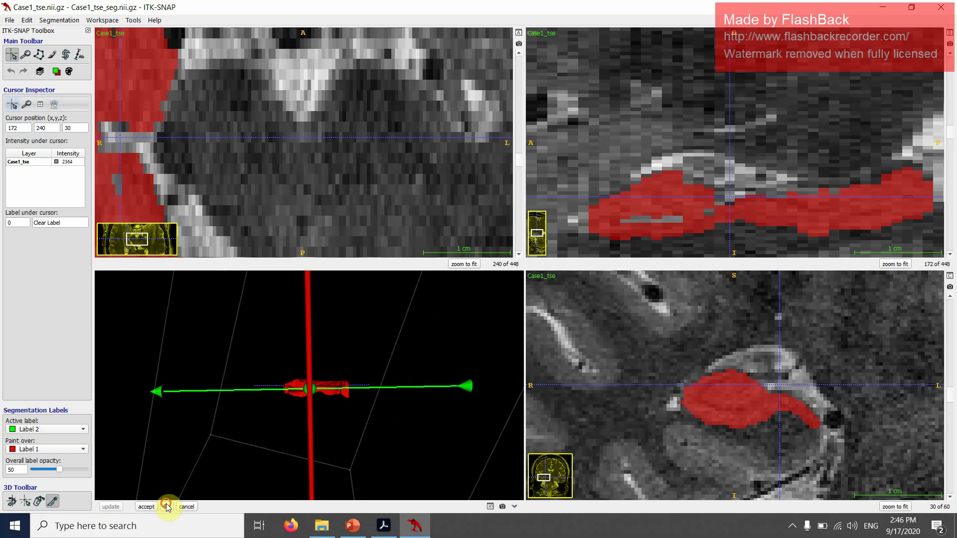
pyautogui.click(147, 506)
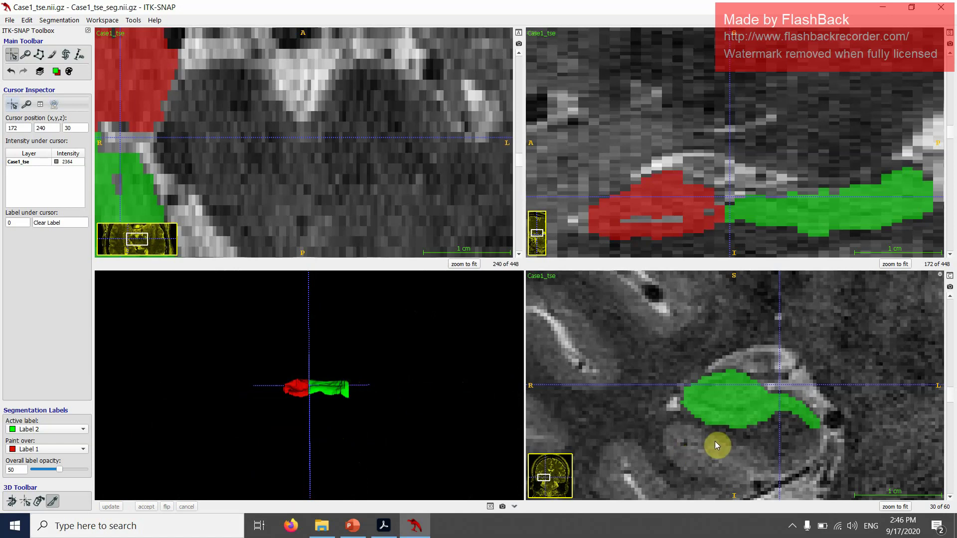
pyautogui.scroll(3, 716, 442)
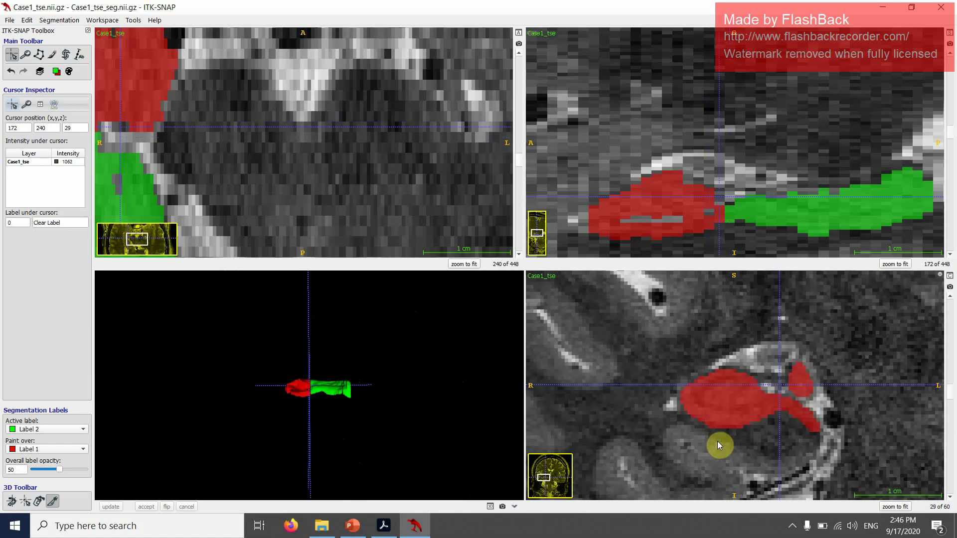
pyautogui.scroll(-3, 716, 441)
pyautogui.scroll(2, 716, 441)
pyautogui.scroll(-2, 716, 441)
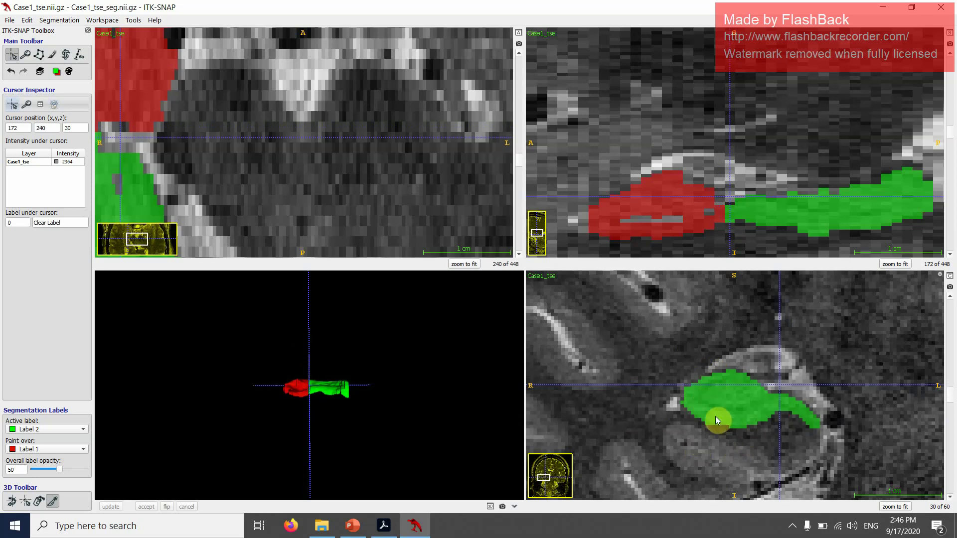
pyautogui.scroll(1, 715, 418)
pyautogui.scroll(-1, 718, 412)
pyautogui.scroll(1, 720, 414)
pyautogui.scroll(-1, 719, 410)
pyautogui.scroll(1, 719, 410)
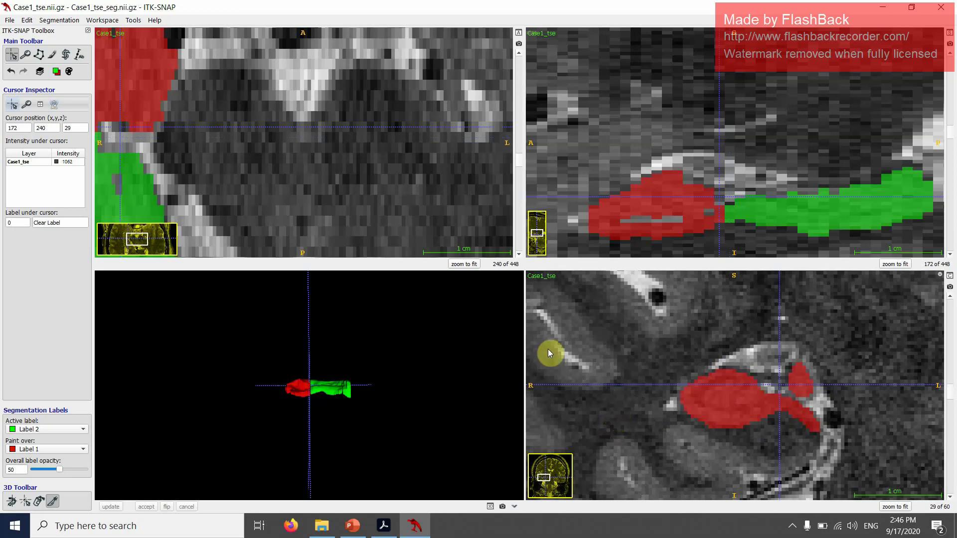
# Step: Discard Case1's changes and open Case2_t1.nii.gz as the main image
pyautogui.click(6, 22)
pyautogui.moveTo(43, 44)
pyautogui.click(225, 35)
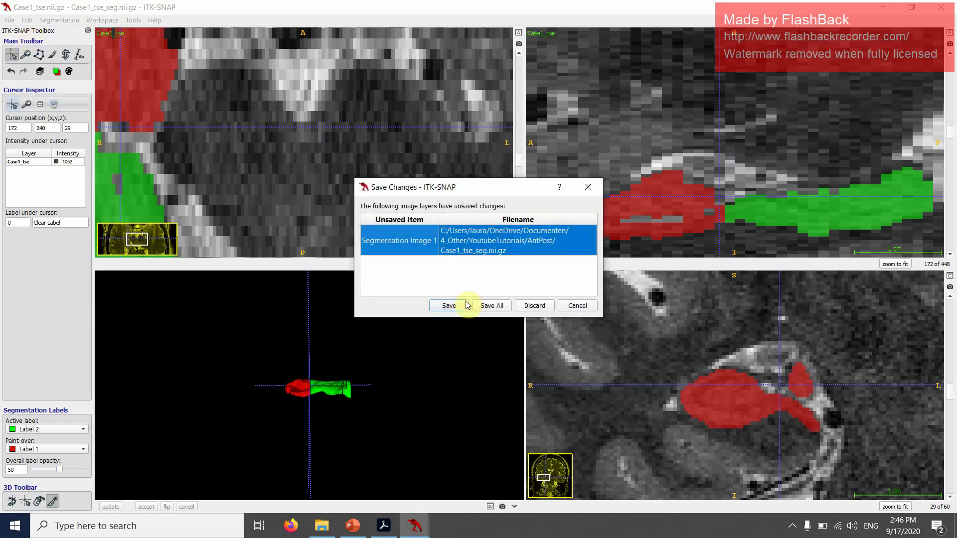
pyautogui.click(534, 306)
pyautogui.click(515, 243)
pyautogui.doubleClick(514, 207)
pyautogui.click(532, 242)
pyautogui.click(533, 341)
pyautogui.click(534, 343)
# Step: Load Case2_t1_seg.nii.gz as the segmentation
pyautogui.click(247, 20)
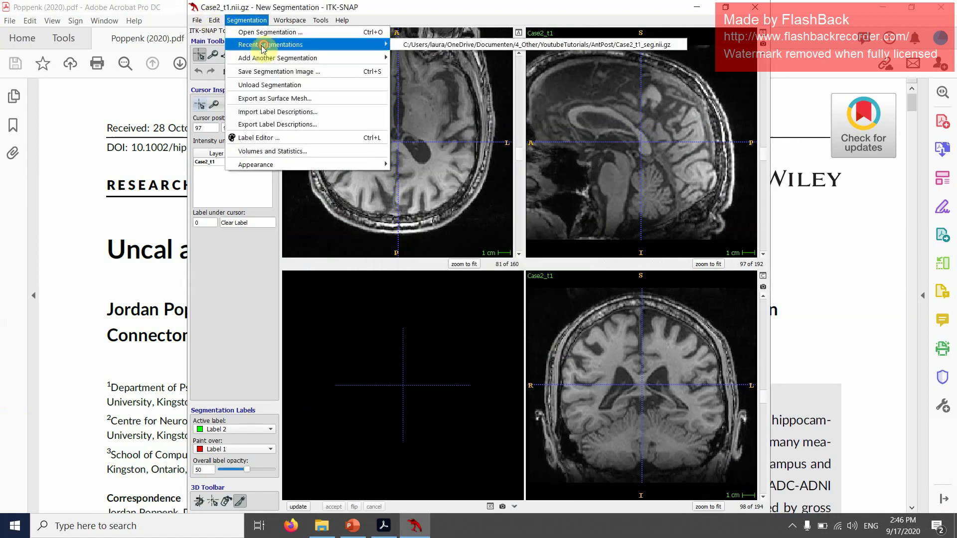
pyautogui.click(269, 31)
pyautogui.click(531, 241)
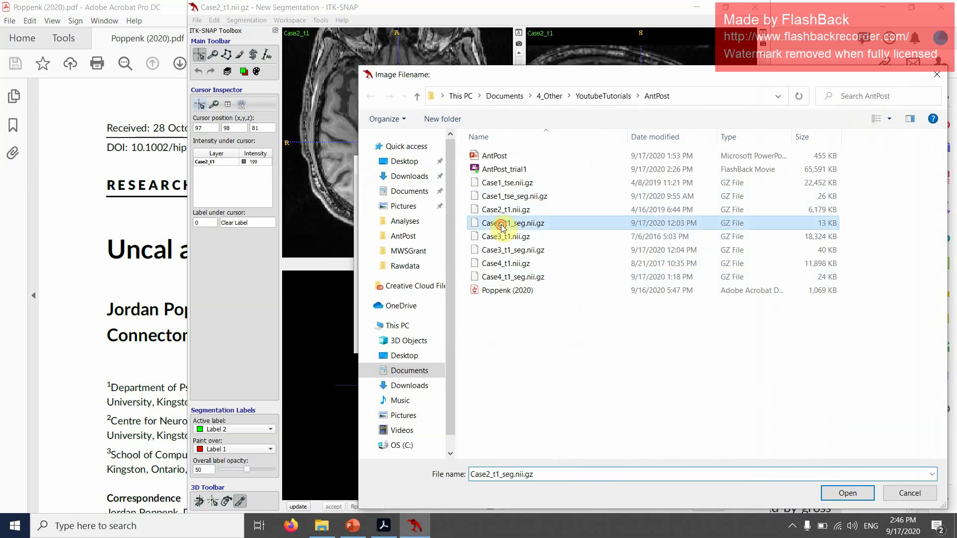
pyautogui.doubleClick(514, 223)
pyautogui.click(543, 344)
pyautogui.click(544, 343)
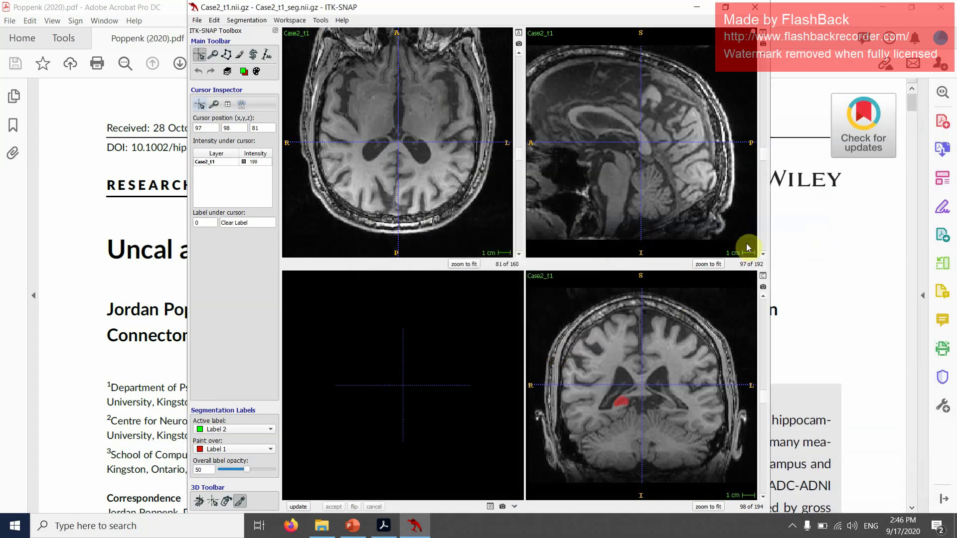
# Step: Show only the coronal view in a maximized window, zoomed and panned to the hippocampus
pyautogui.click(763, 276)
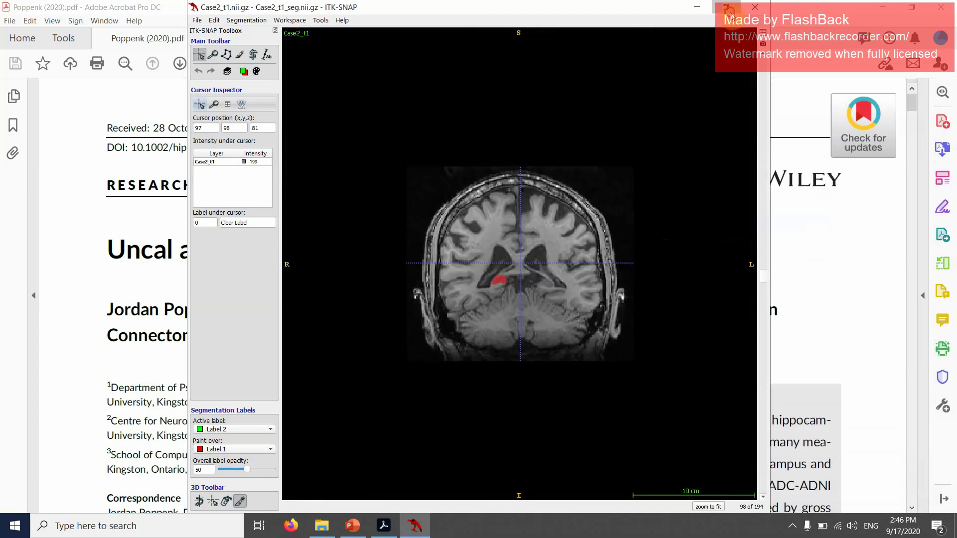
pyautogui.click(517, 10)
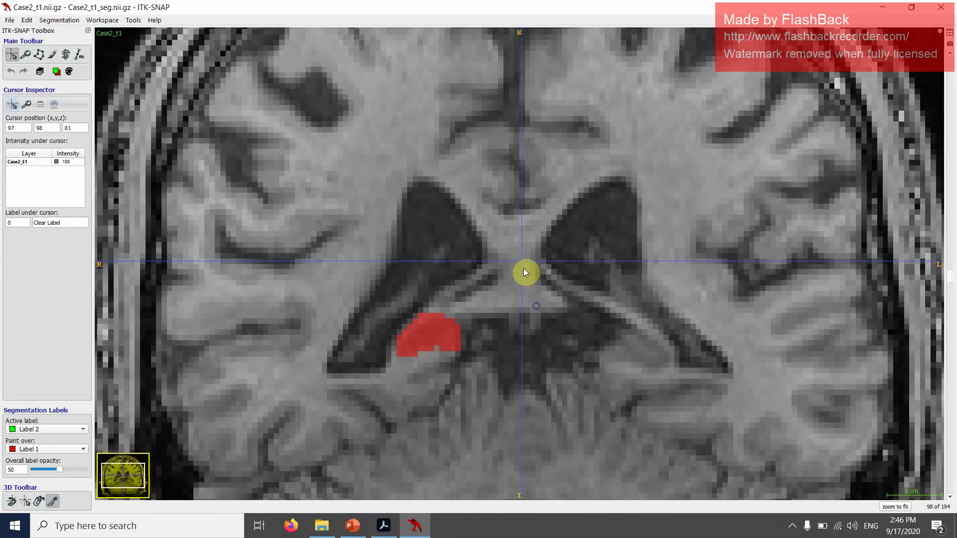
pyautogui.scroll(-3, 521, 265)
pyautogui.scroll(20, 521, 269)
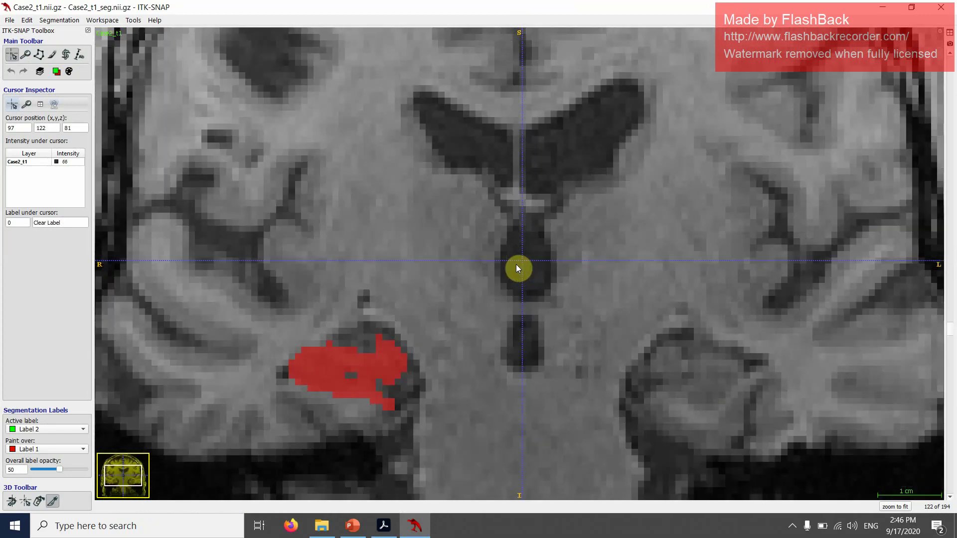
pyautogui.click(25, 54)
pyautogui.moveTo(434, 176); pyautogui.dragTo(456, 164)
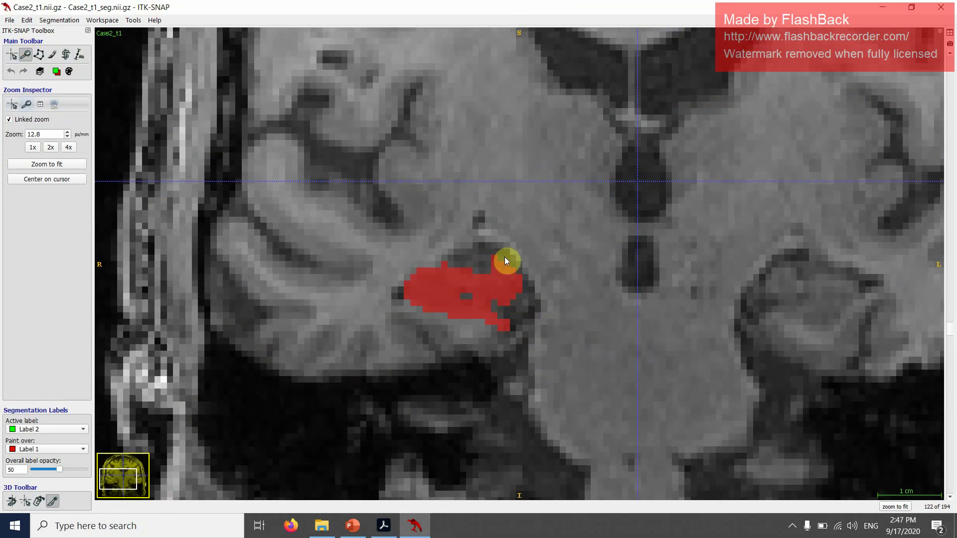
# Step: Scroll through coronal slices to reach slice 117 of 194
pyautogui.scroll(-1, 486, 298)
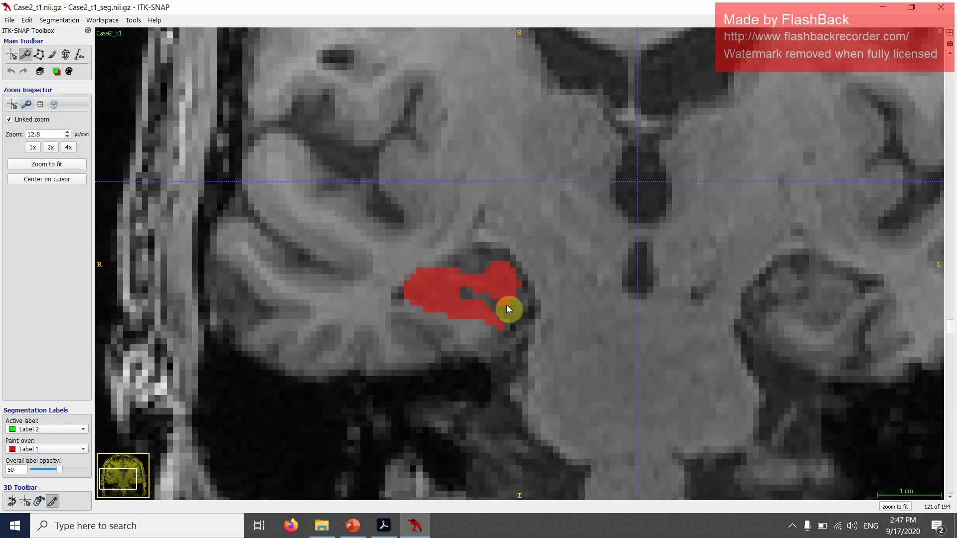
pyautogui.scroll(-1, 501, 296)
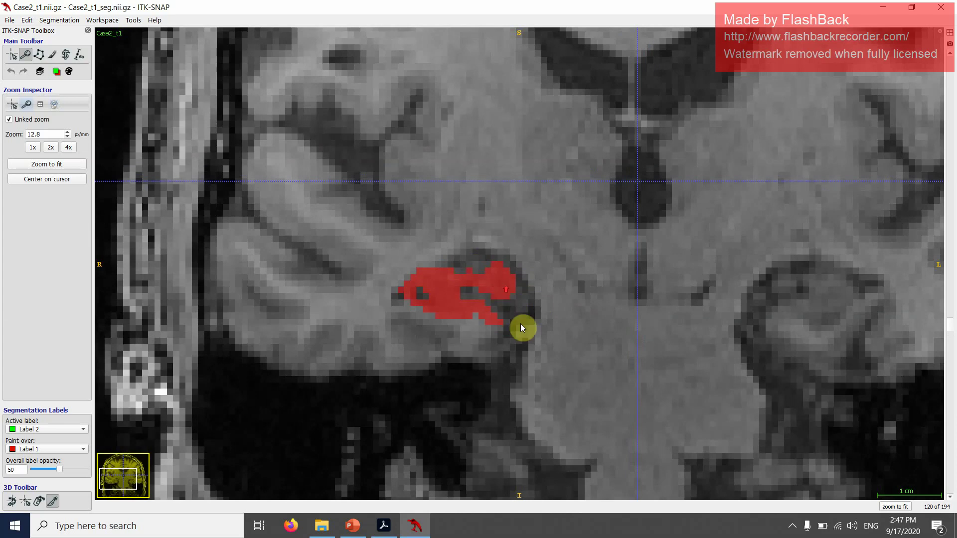
pyautogui.scroll(-1, 499, 306)
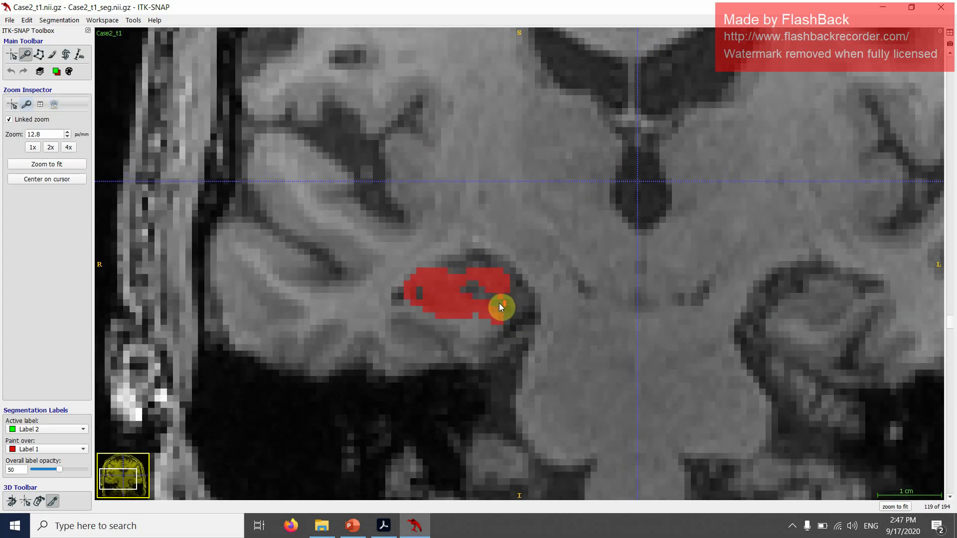
pyautogui.scroll(-1, 509, 299)
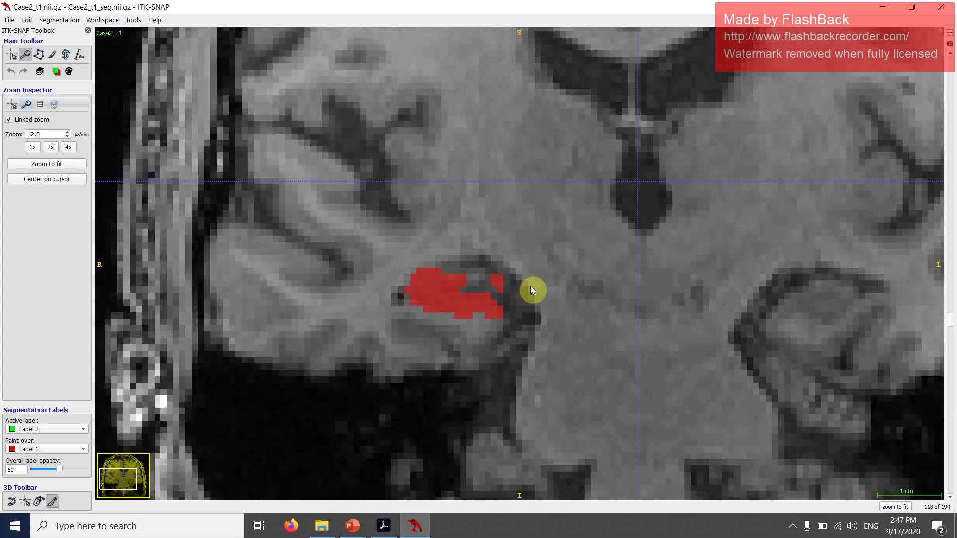
pyautogui.scroll(-1, 525, 298)
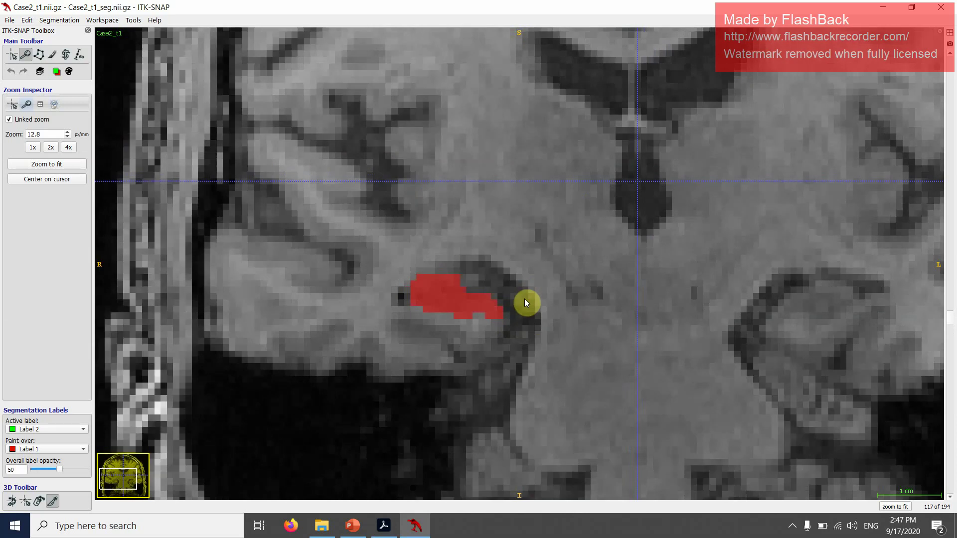
pyautogui.scroll(1, 525, 298)
pyautogui.scroll(-1, 494, 274)
pyautogui.scroll(1, 480, 289)
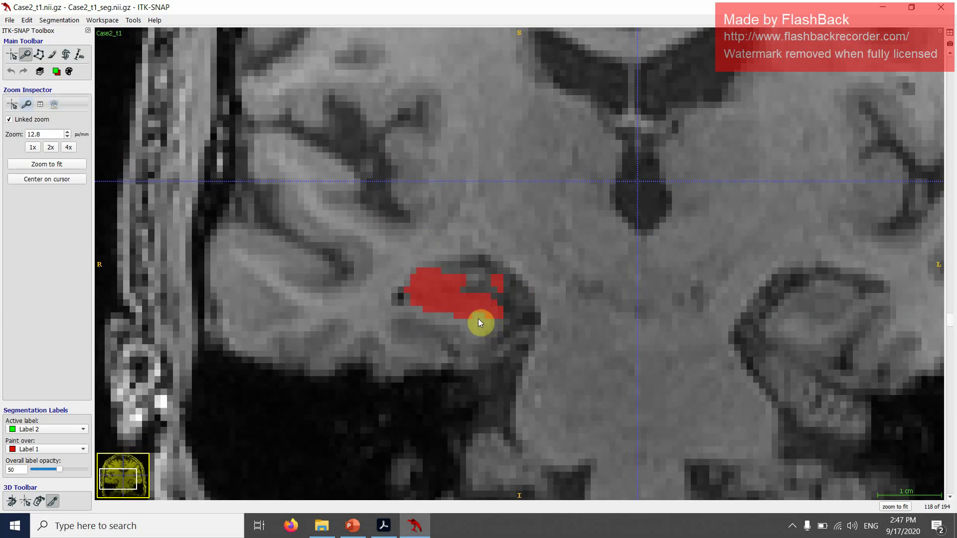
pyautogui.scroll(-1, 495, 324)
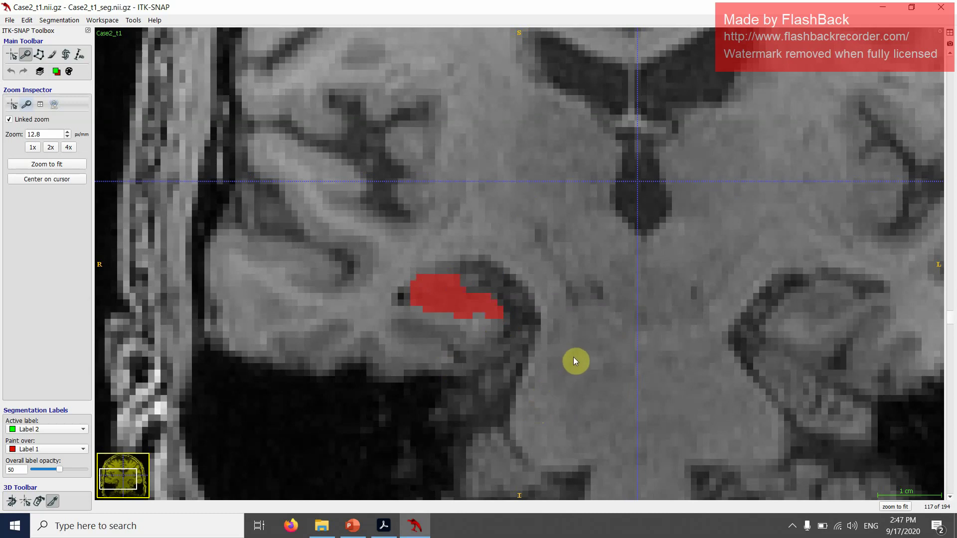
# Step: Hide the labels and inspect the anatomy across slices 120 to 117
pyautogui.scroll(1, 575, 360)
pyautogui.press('s')
pyautogui.scroll(2, 575, 360)
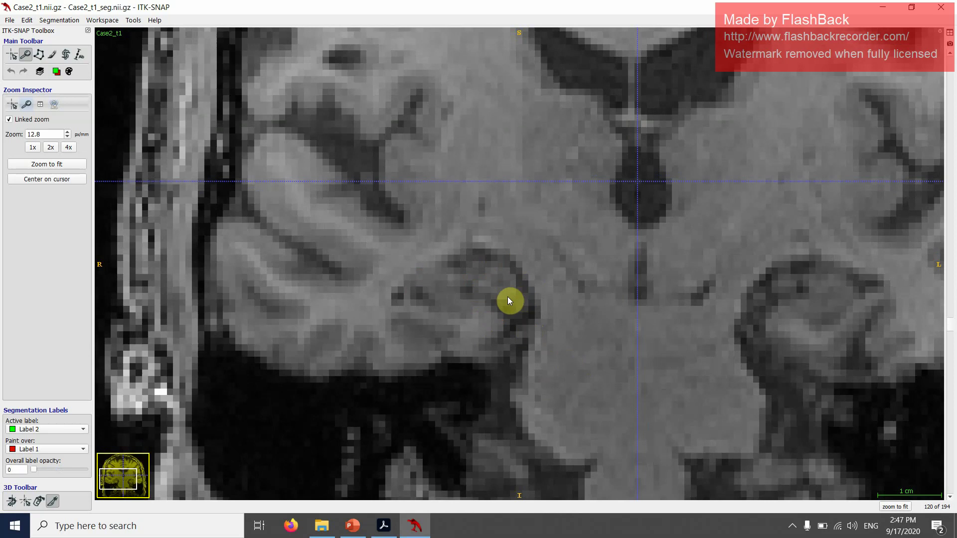
pyautogui.scroll(-1, 508, 297)
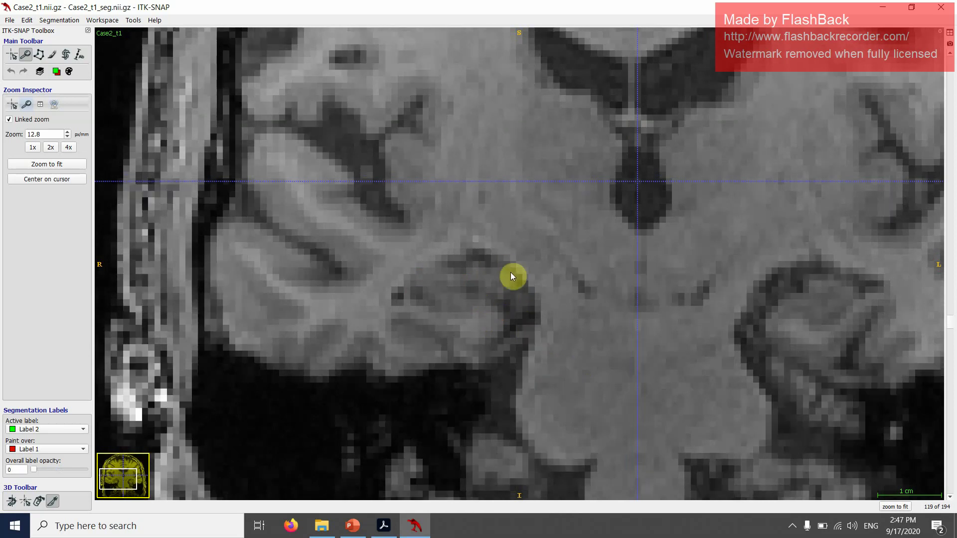
pyautogui.scroll(-1, 501, 296)
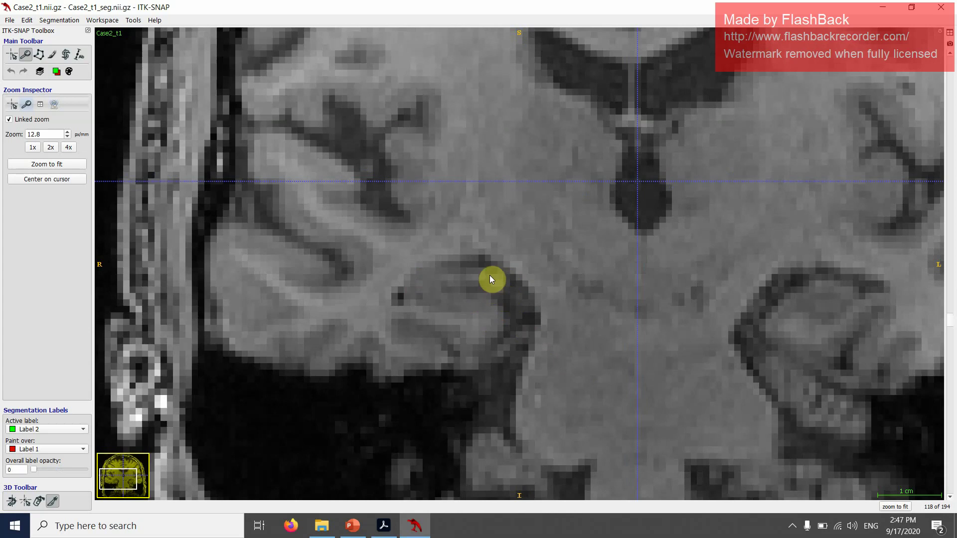
pyautogui.scroll(-1, 505, 297)
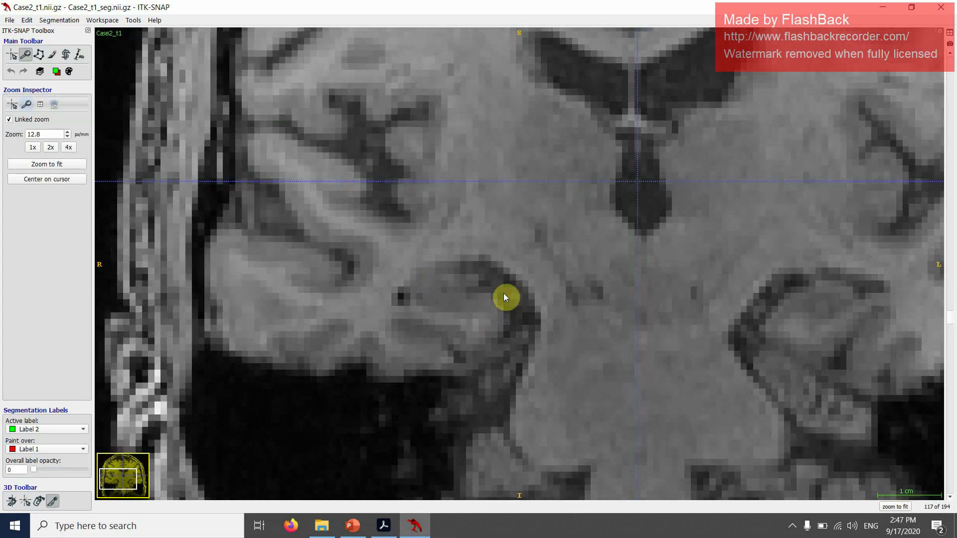
# Step: Show the labels again and place the crosshair on the hippocampus at 71, 117, 65
pyautogui.press('s')
pyautogui.click(12, 55)
pyautogui.click(475, 283)
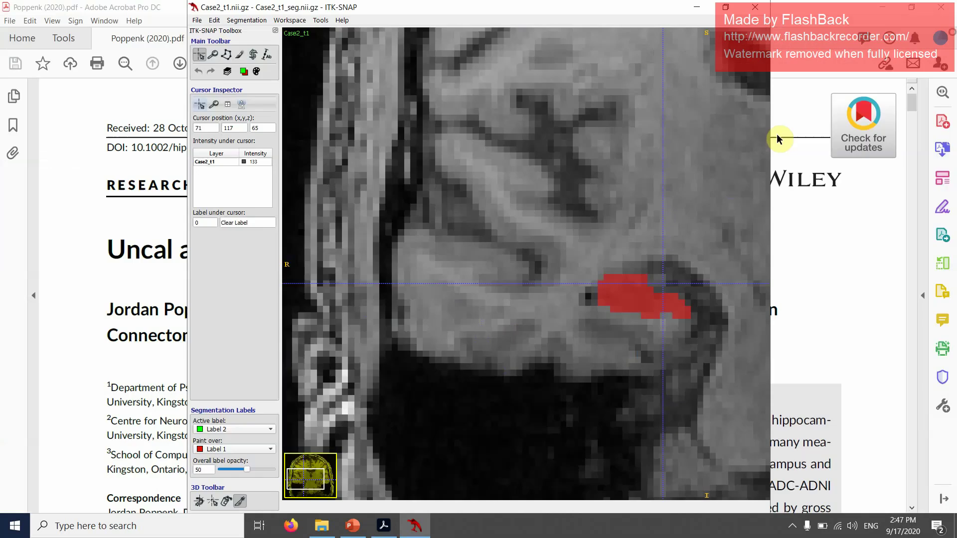
# Step: Restore the maximized four-view layout and build and rotate the 3D hippocampus surface
pyautogui.click(950, 32)
pyautogui.click(725, 7)
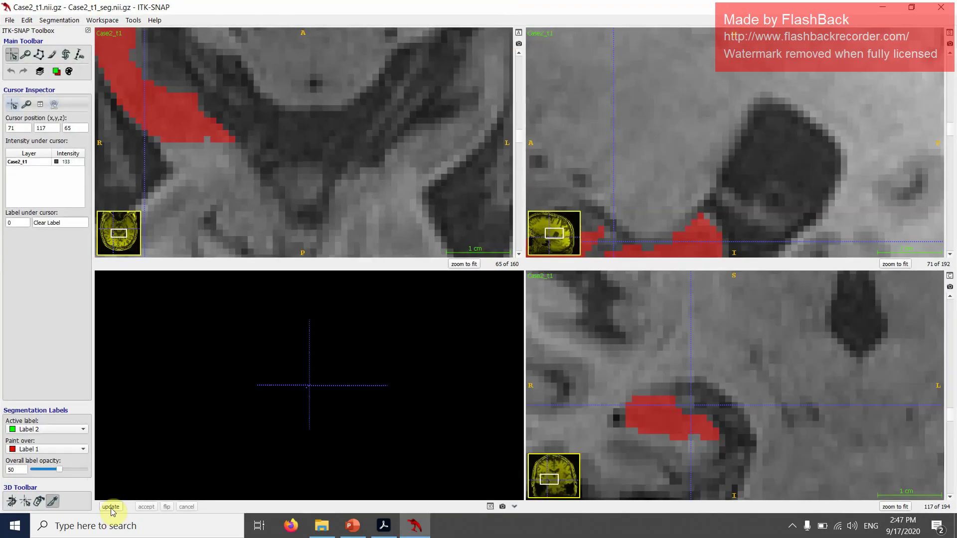
pyautogui.click(111, 506)
pyautogui.moveTo(307, 386)
pyautogui.mouseDown()
pyautogui.moveTo(319, 369)
pyautogui.moveTo(308, 315)
pyautogui.moveTo(307, 393)
pyautogui.moveTo(299, 382)
pyautogui.mouseUp()
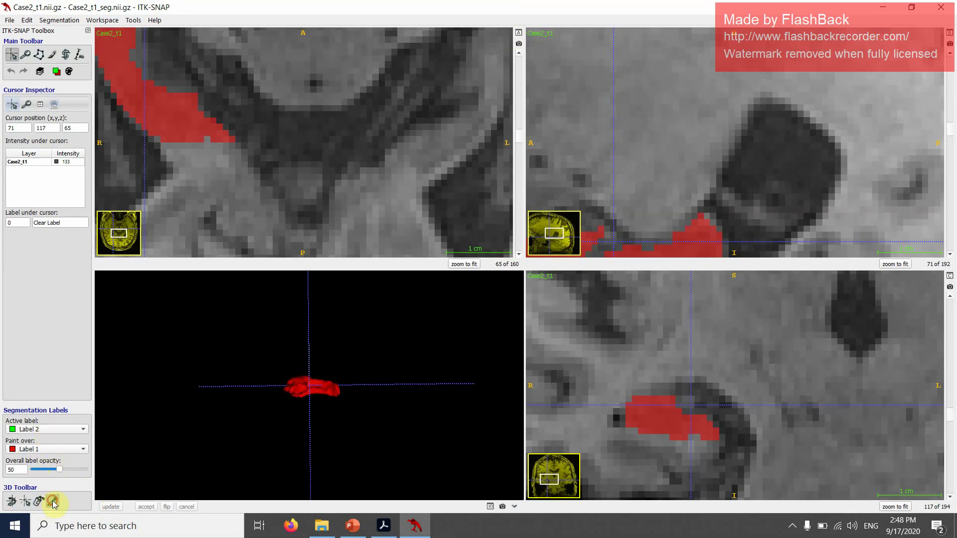
# Step: Cut the hippocampus along the slice-117 crosshair with the 3D Scalpel, relabelling the posterior part green
pyautogui.click(309, 319)
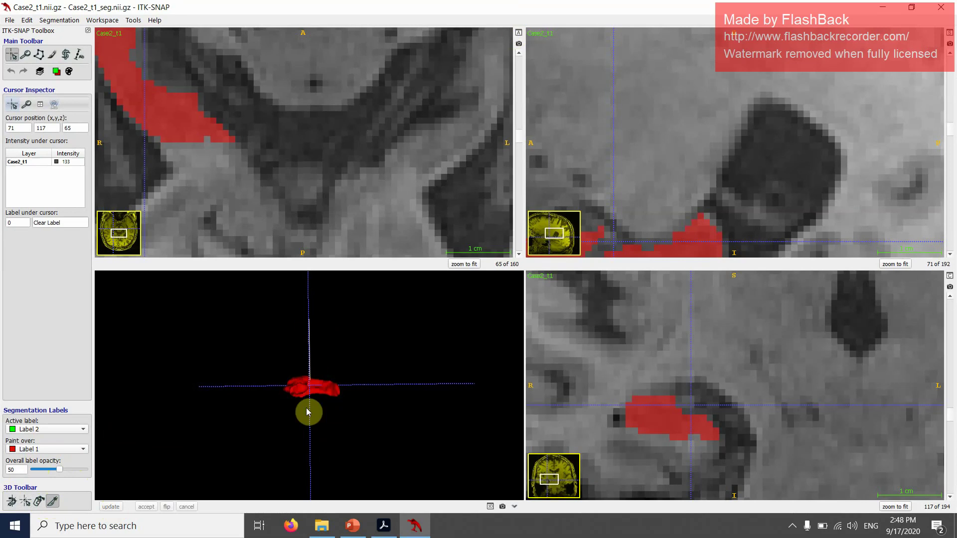
pyautogui.click(311, 443)
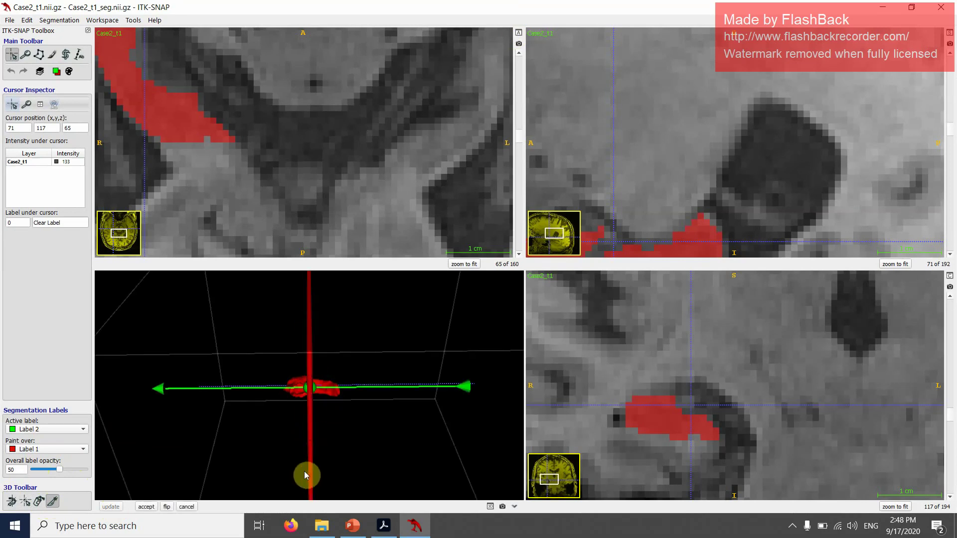
pyautogui.click(146, 506)
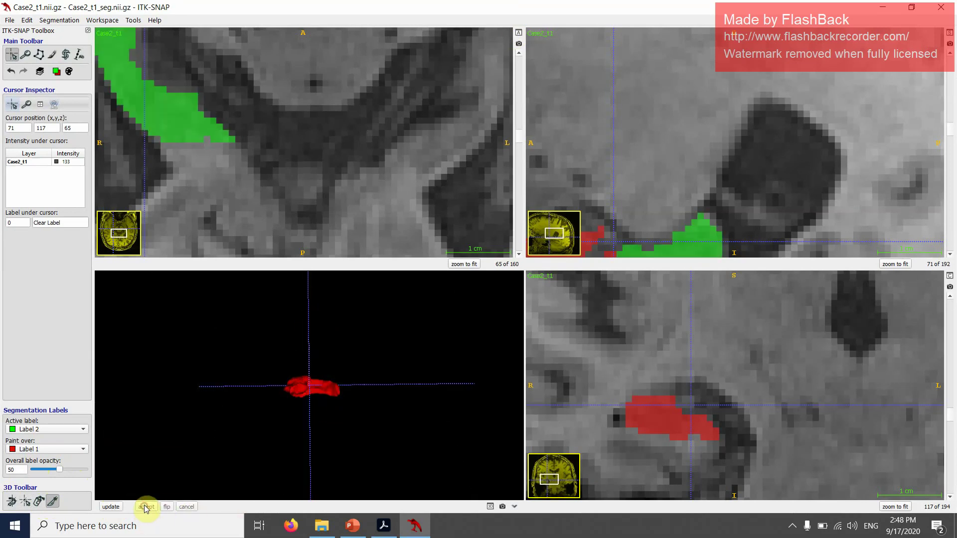
pyautogui.scroll(-1, 807, 413)
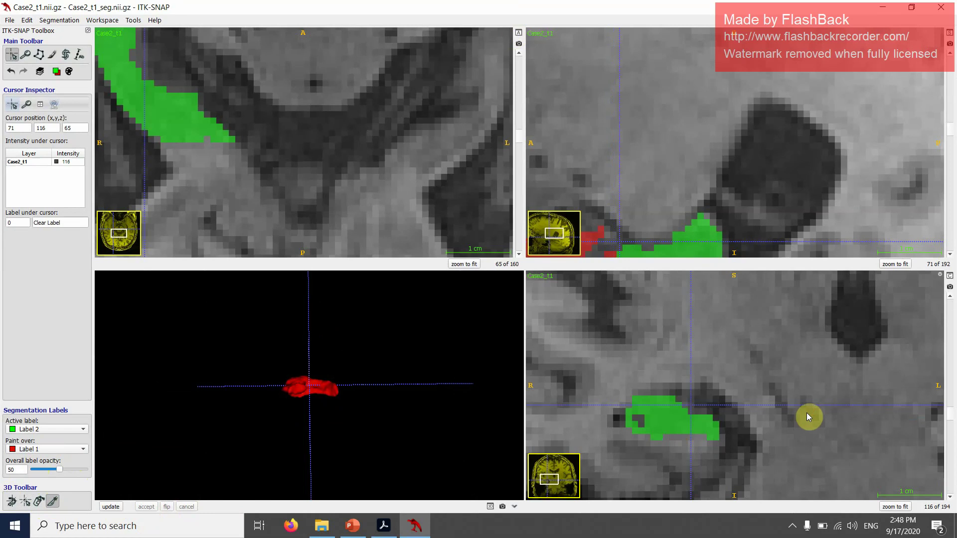
pyautogui.scroll(2, 806, 412)
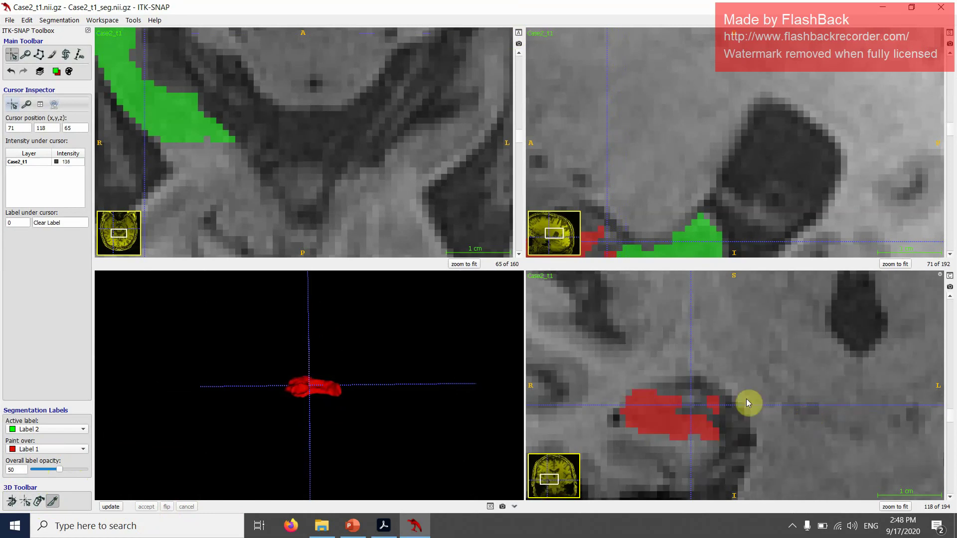
pyautogui.scroll(-1, 745, 399)
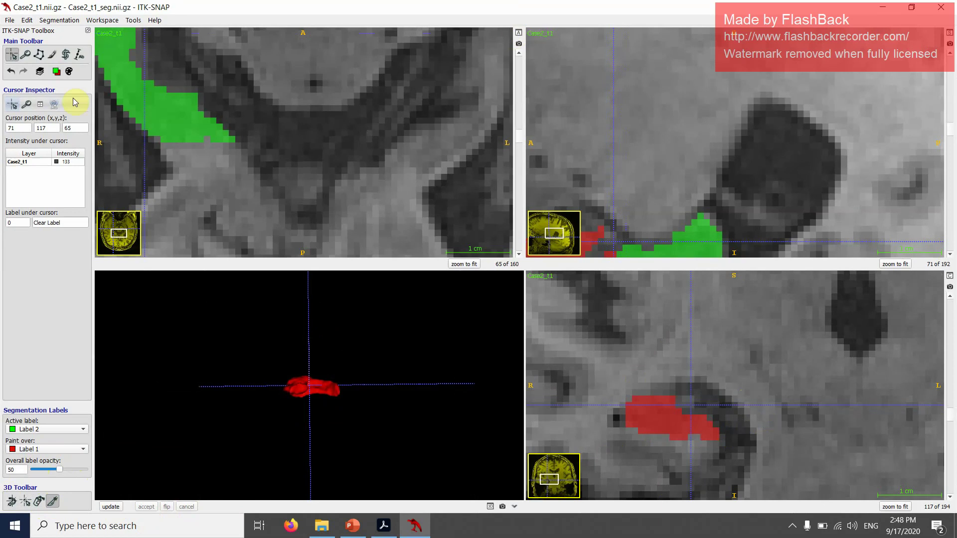
# Step: Draw a polygon around the red hippocampus on slice 117 and accept it as green Label 2
pyautogui.click(39, 55)
pyautogui.click(569, 371)
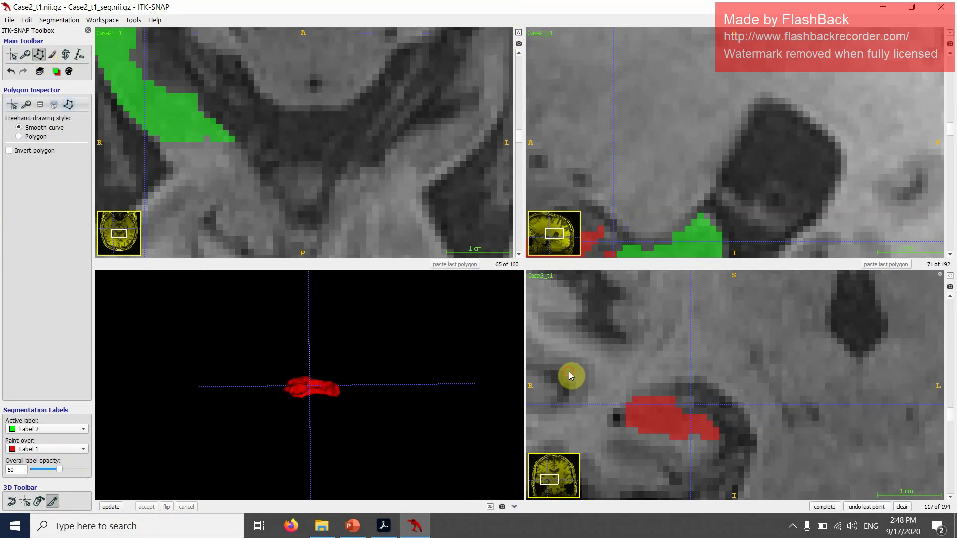
pyautogui.click(606, 470)
pyautogui.click(759, 479)
pyautogui.click(748, 377)
pyautogui.click(671, 339)
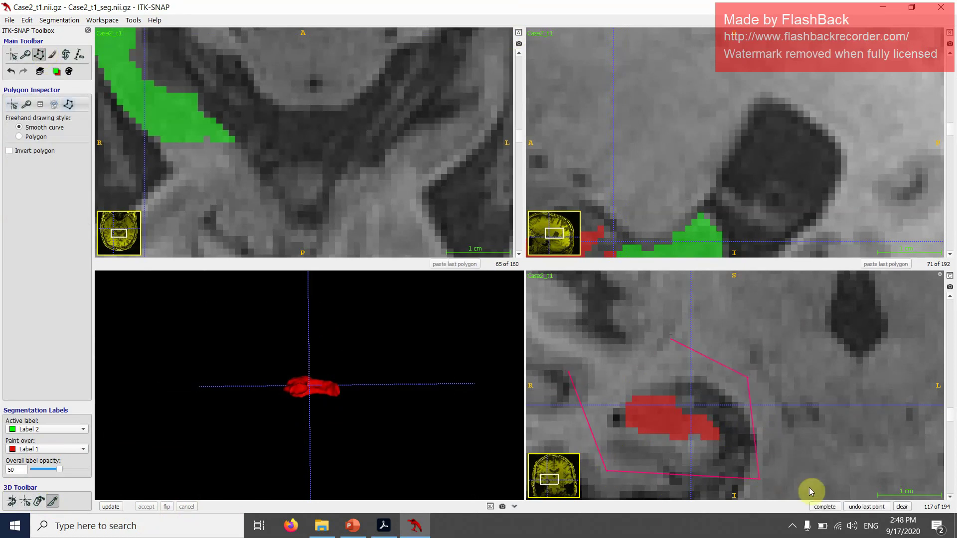
pyautogui.click(820, 505)
pyautogui.click(820, 505)
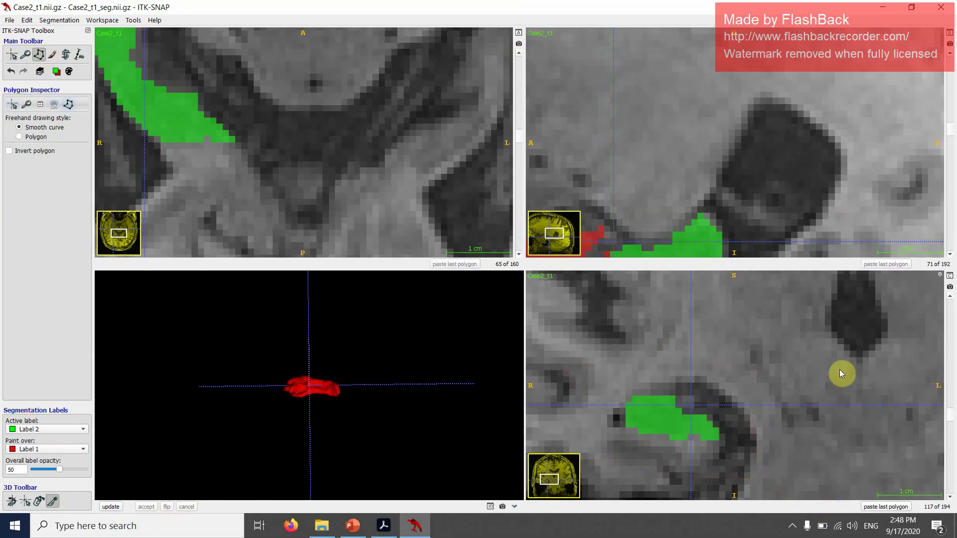
# Step: Compare slices 117 and 118 to confirm only slice 117 turned green
pyautogui.scroll(1, 843, 385)
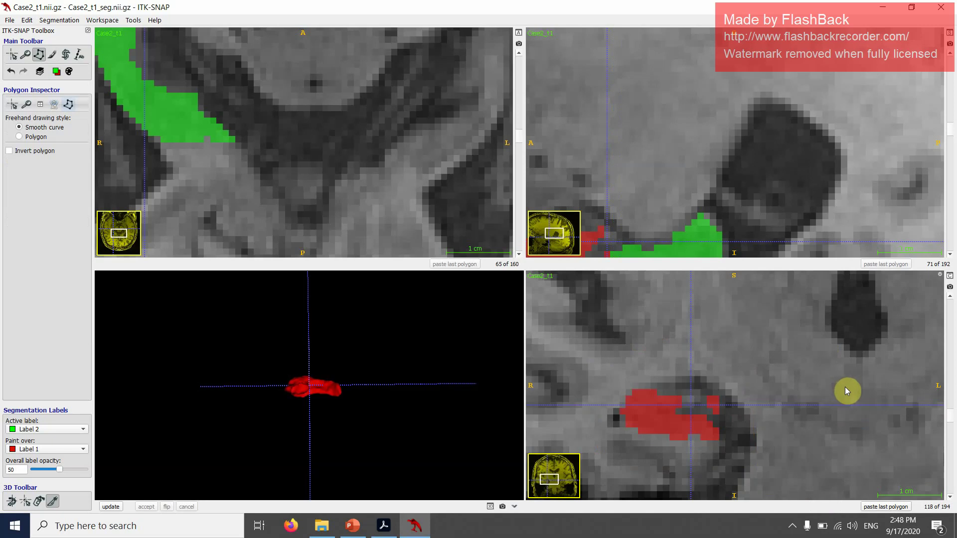
pyautogui.scroll(-1, 845, 387)
pyautogui.scroll(1, 845, 388)
pyautogui.scroll(-1, 824, 409)
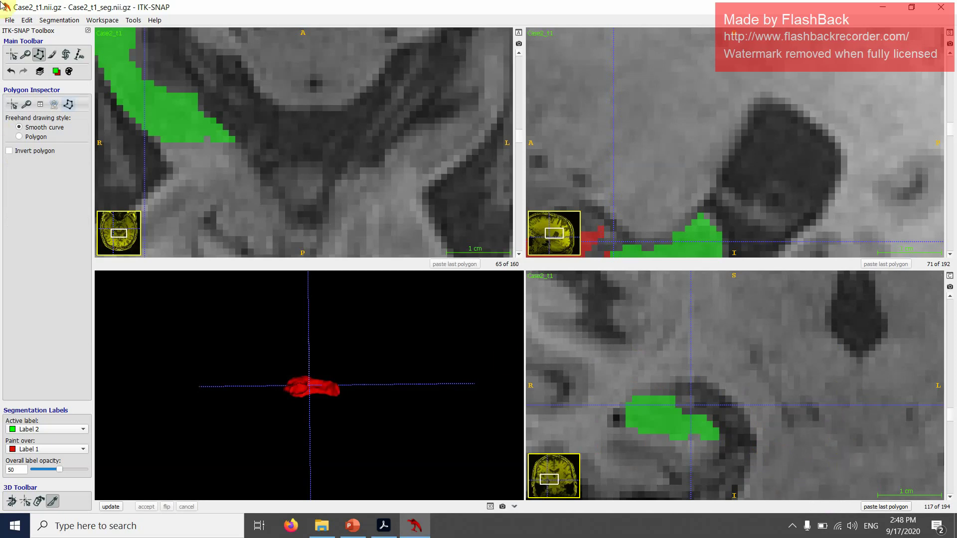
# Step: Discard Case2's changes and open Case3_t1.nii.gz as the main image
pyautogui.click(9, 20)
pyautogui.click(15, 33)
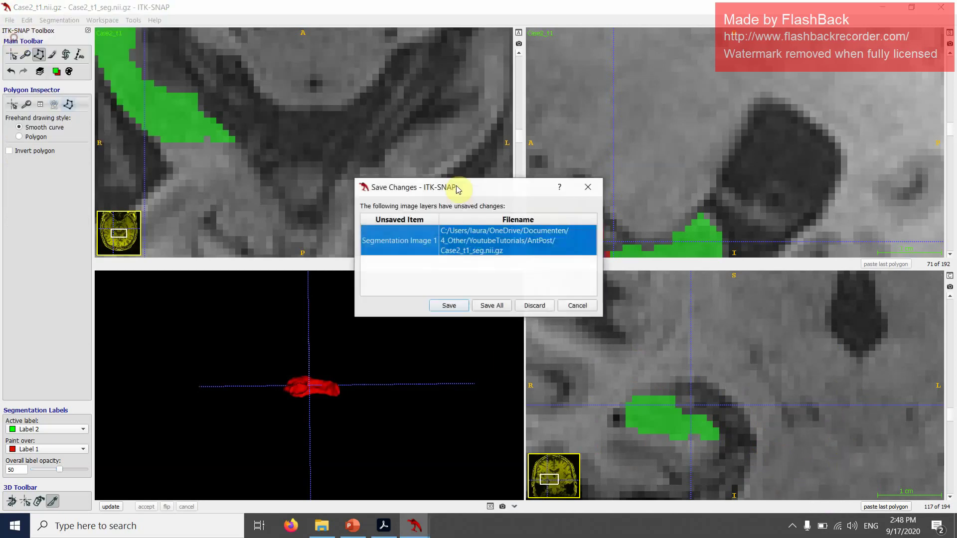
pyautogui.click(534, 304)
pyautogui.click(516, 243)
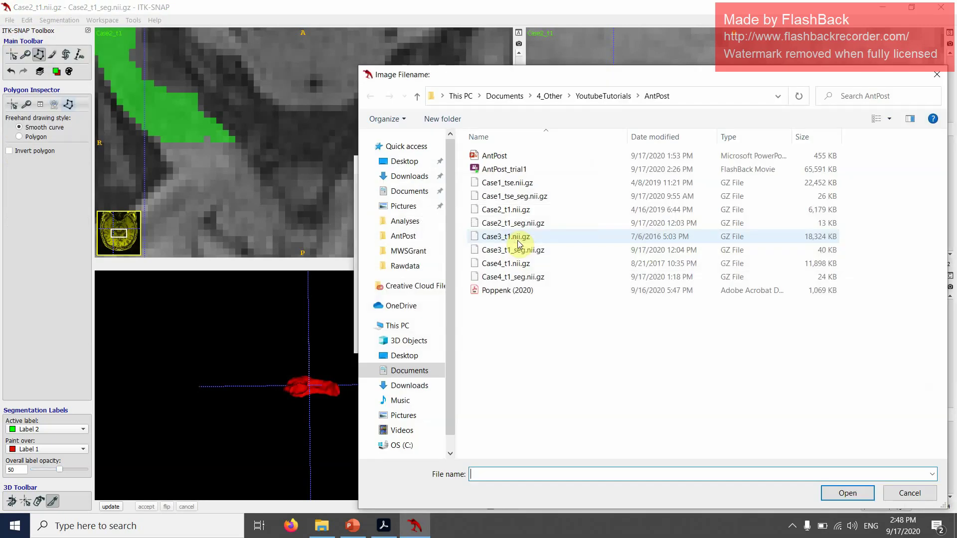
pyautogui.doubleClick(518, 241)
pyautogui.click(534, 341)
pyautogui.click(533, 341)
# Step: Load Case3_t1_seg.nii.gz as the segmentation and enlarge the coronal view
pyautogui.click(247, 20)
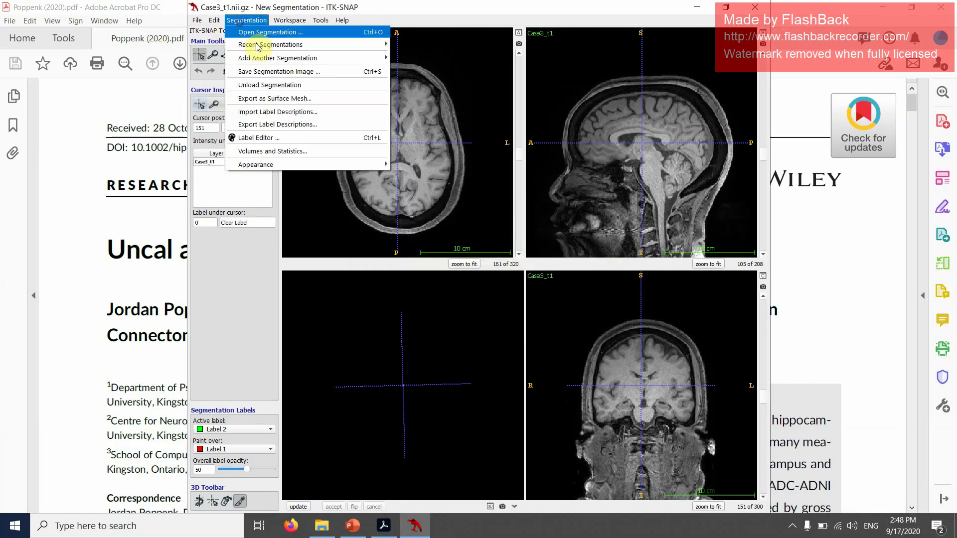
pyautogui.click(252, 30)
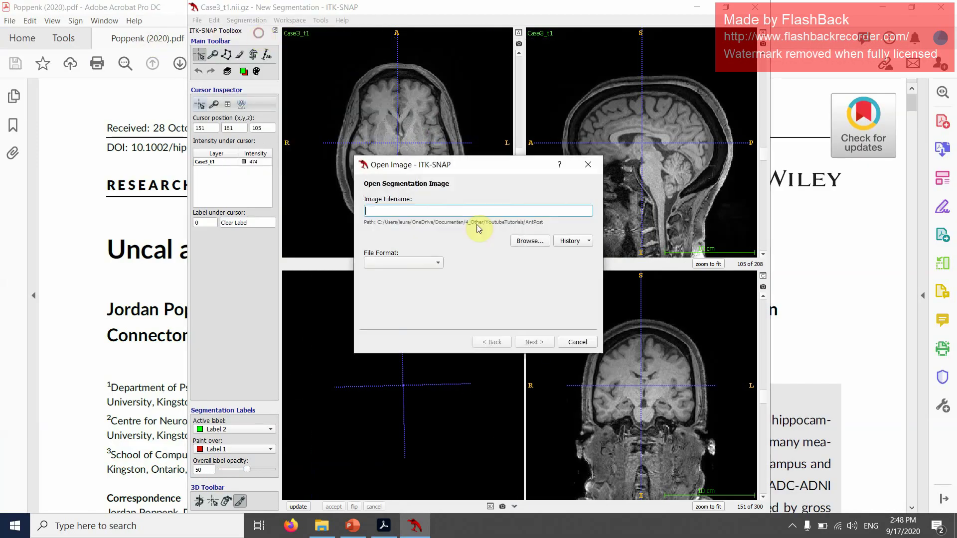
pyautogui.click(530, 242)
pyautogui.doubleClick(505, 236)
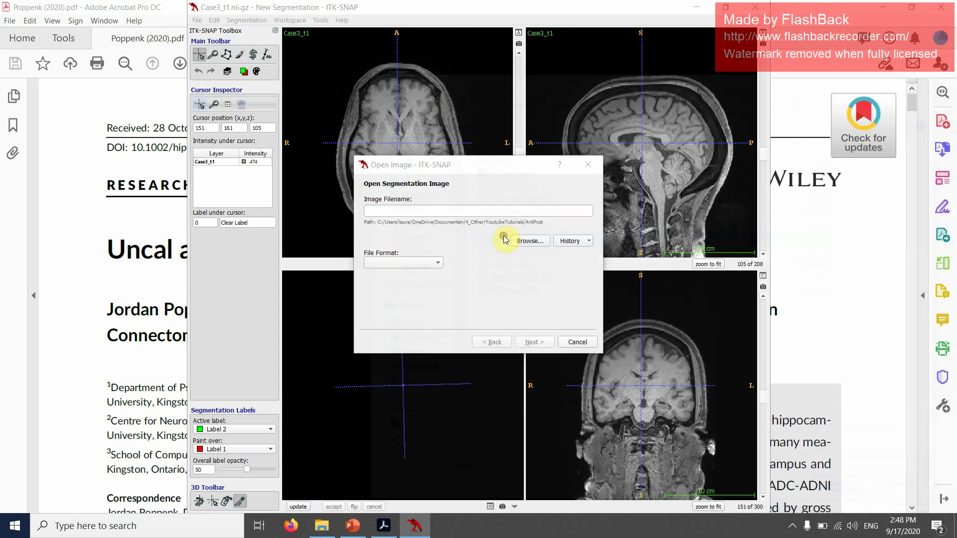
pyautogui.click(531, 241)
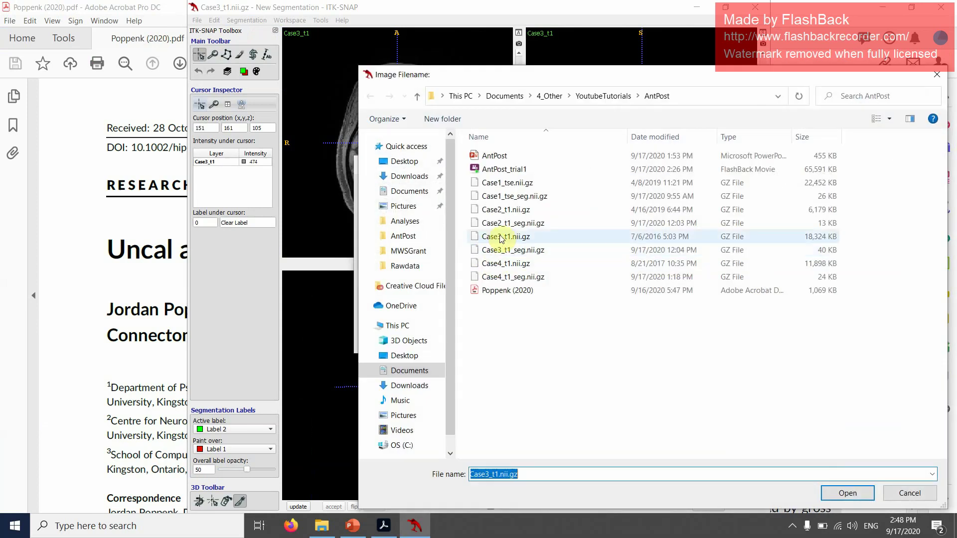
pyautogui.doubleClick(507, 251)
pyautogui.click(543, 341)
pyautogui.click(544, 342)
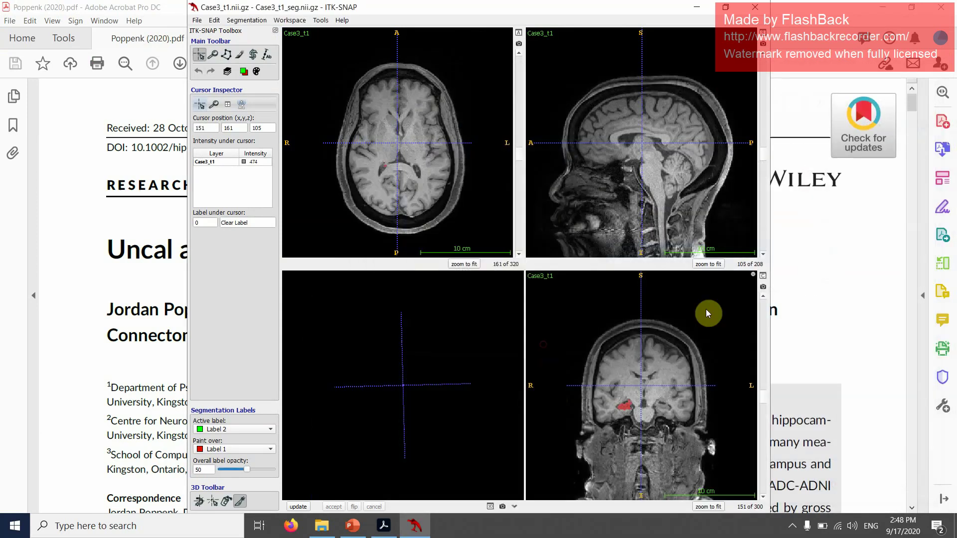
pyautogui.click(763, 275)
# Step: Maximise the window and zoom closely into the red hippocampus label in the coronal view
pyautogui.click(725, 7)
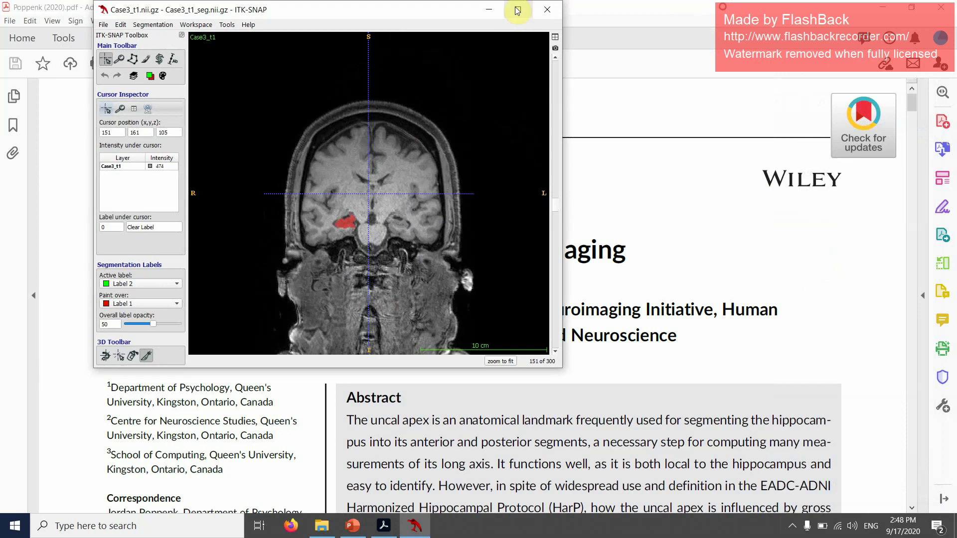
pyautogui.click(527, 7)
pyautogui.moveTo(659, 288); pyautogui.dragTo(647, 246)
pyautogui.click(26, 54)
pyautogui.moveTo(563, 250); pyautogui.dragTo(558, 110)
pyautogui.moveTo(549, 228); pyautogui.dragTo(2, 305)
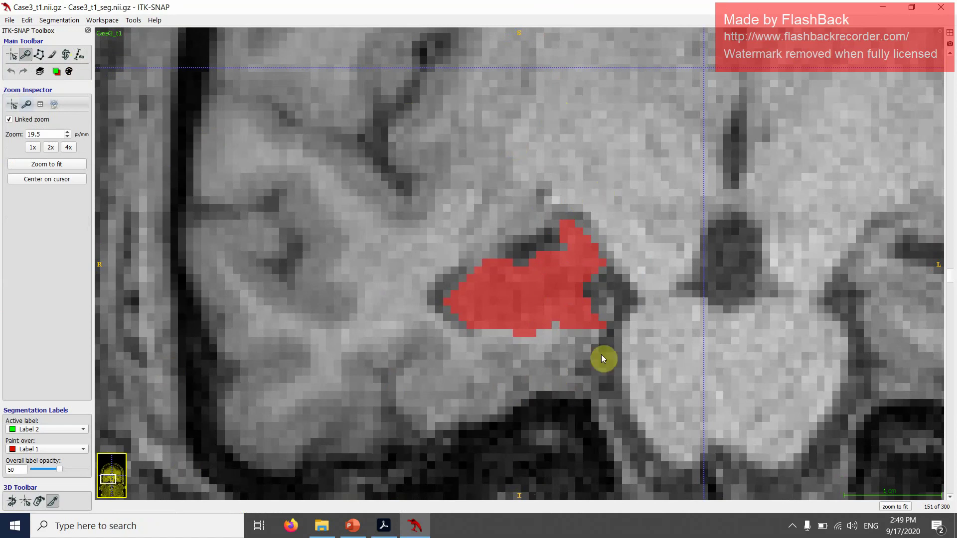
# Step: Step through coronal slices 151–161 to inspect the notch in the red label
pyautogui.scroll(-3, 565, 277)
pyautogui.scroll(3, 612, 249)
pyautogui.scroll(1, 609, 269)
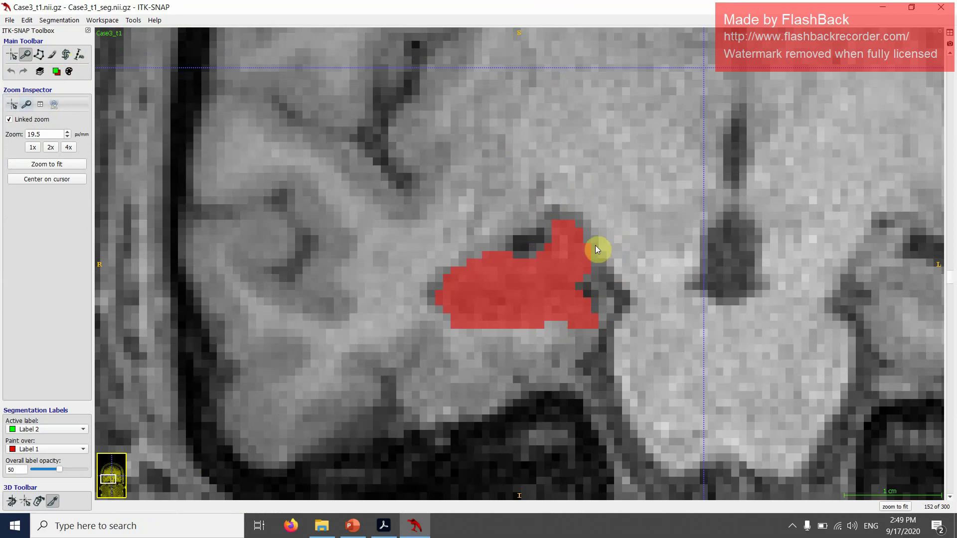
pyautogui.scroll(1, 594, 256)
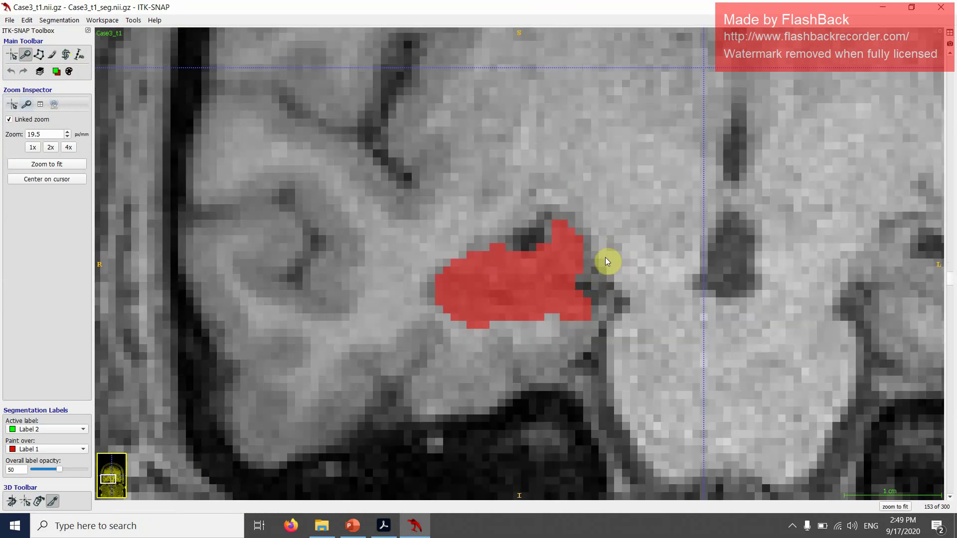
pyautogui.scroll(1, 608, 259)
pyautogui.scroll(1, 606, 216)
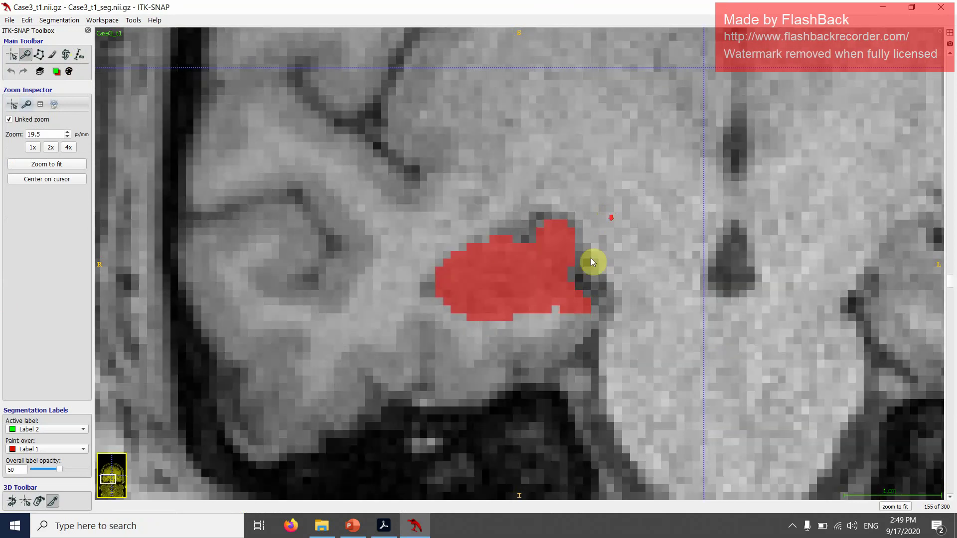
pyautogui.scroll(1, 533, 214)
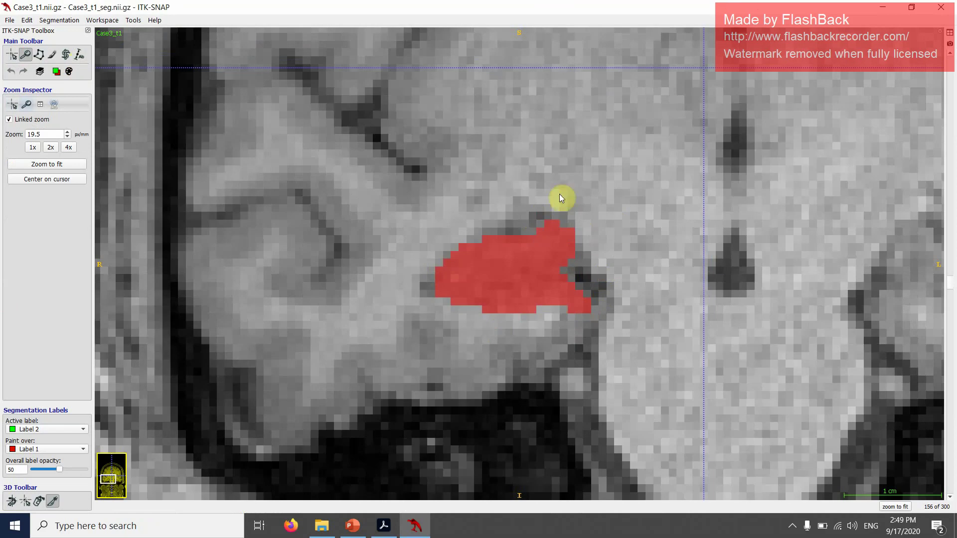
pyautogui.scroll(1, 573, 267)
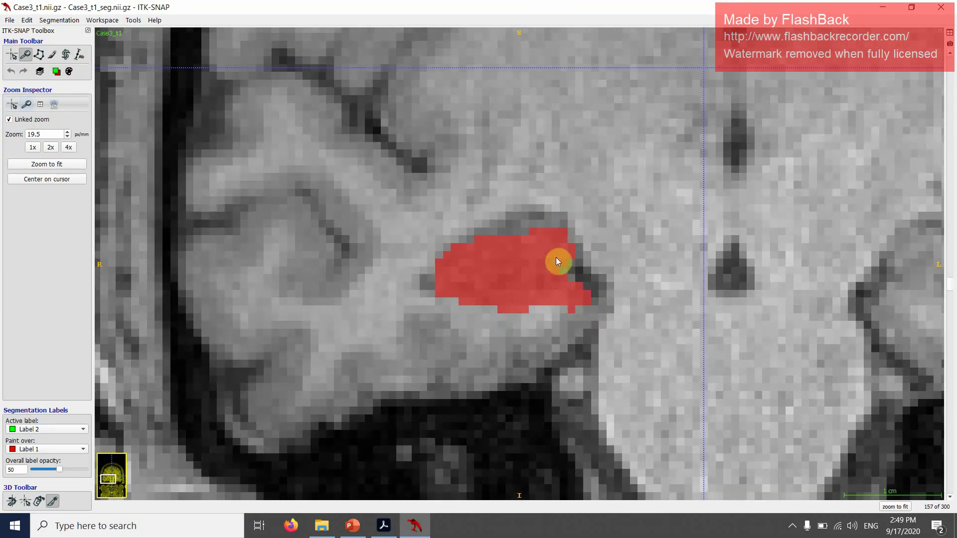
pyautogui.scroll(1, 585, 256)
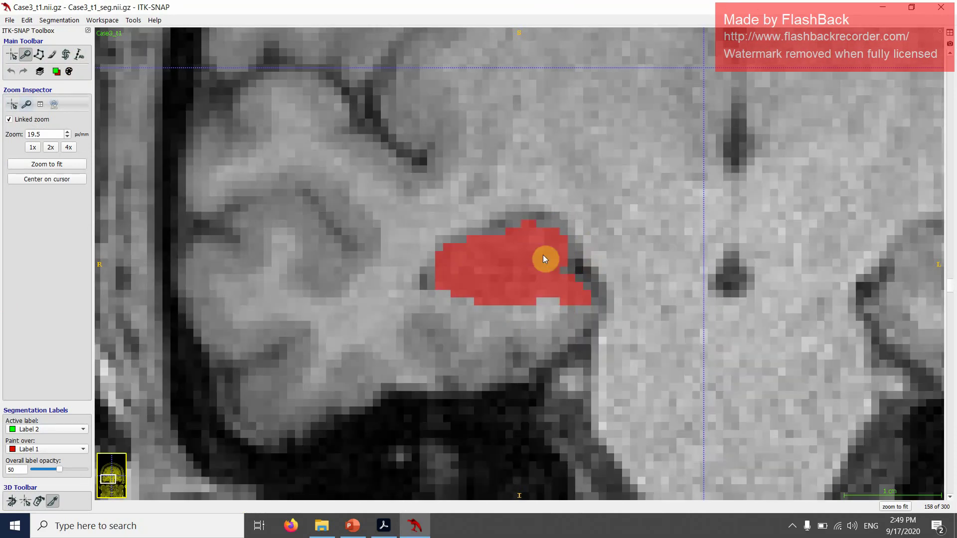
pyautogui.scroll(1, 569, 266)
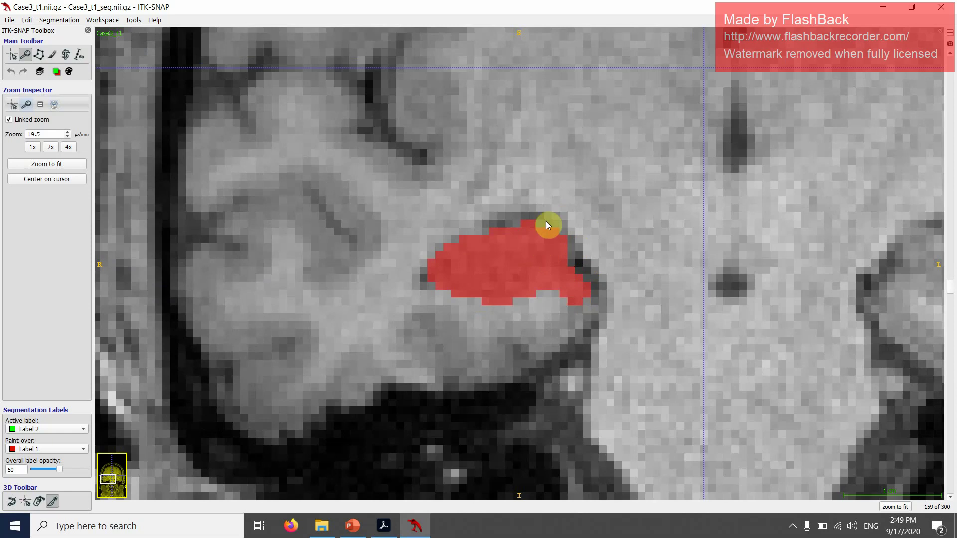
pyautogui.scroll(1, 548, 271)
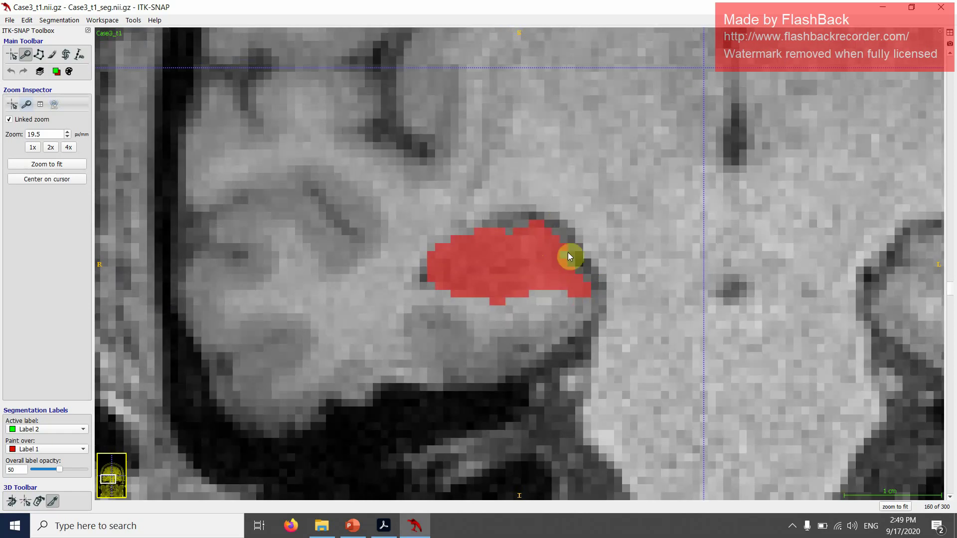
pyautogui.scroll(1, 551, 255)
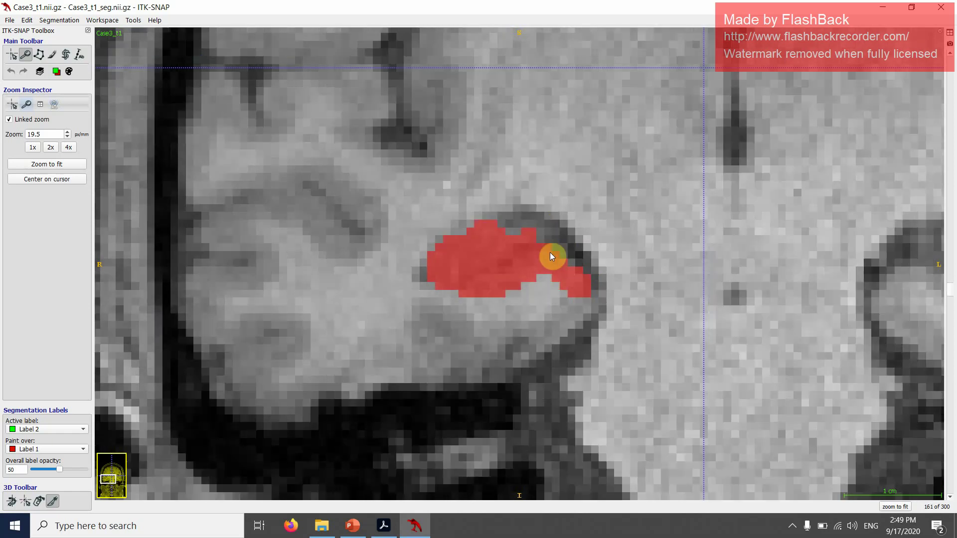
pyautogui.scroll(-1, 551, 256)
pyautogui.scroll(1, 550, 255)
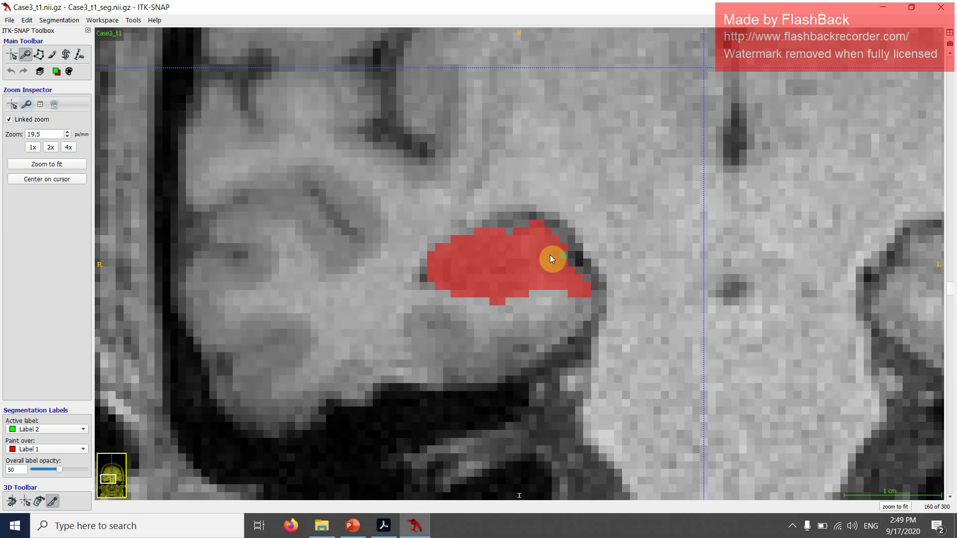
# Step: Paint over the notch along the red label's edge on slice 161 and recheck neighbouring slices
pyautogui.moveTo(551, 256); pyautogui.dragTo(591, 254)
pyautogui.scroll(1, 591, 253)
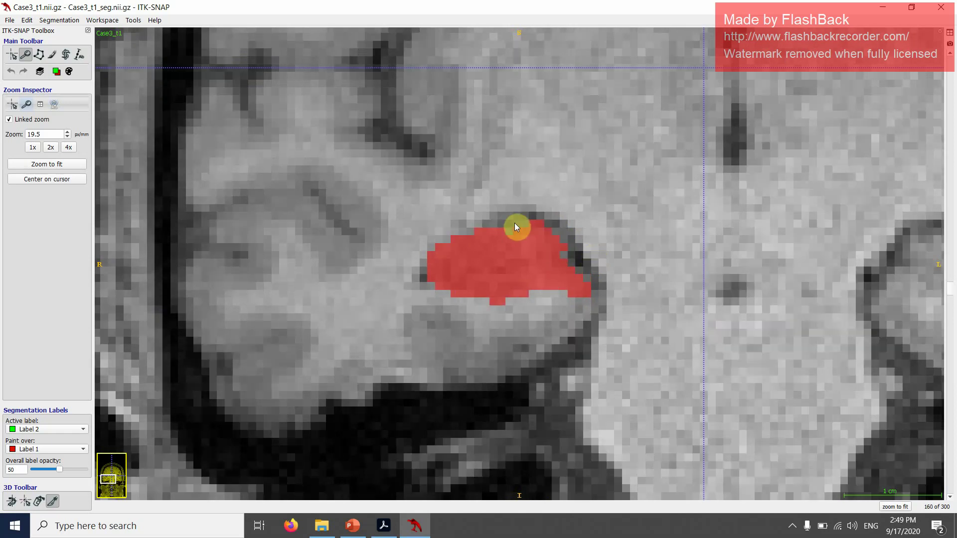
pyautogui.scroll(-1, 564, 257)
pyautogui.scroll(1, 598, 262)
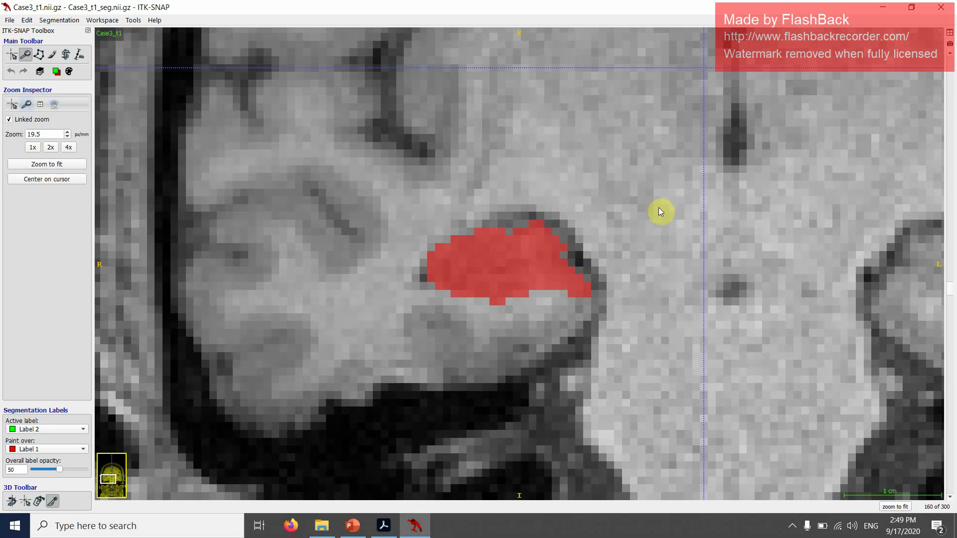
pyautogui.click(518, 278)
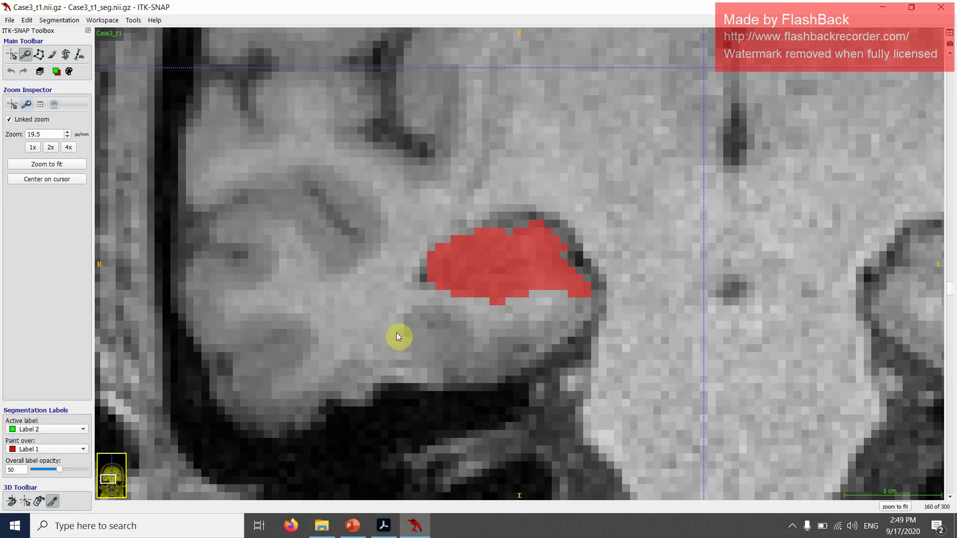
pyautogui.scroll(-1, 532, 309)
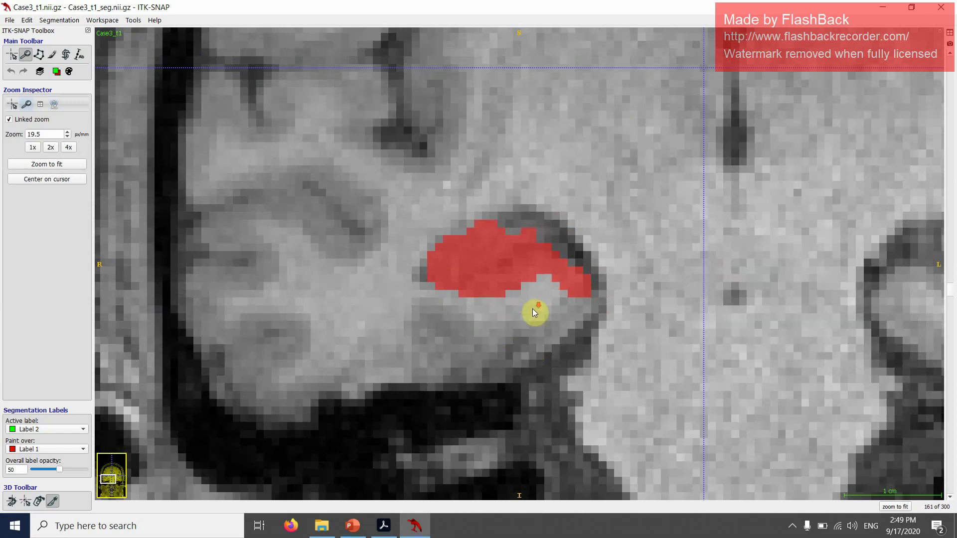
pyautogui.scroll(1, 571, 278)
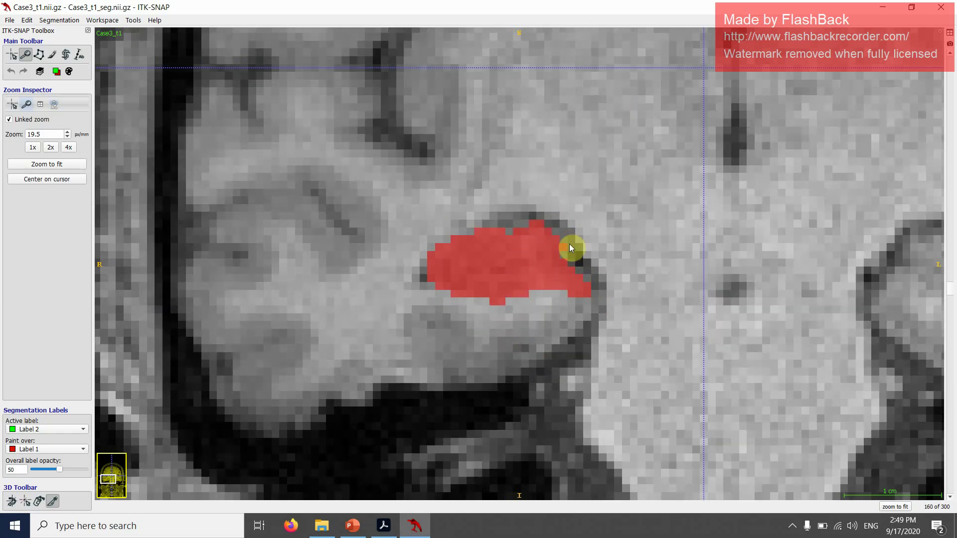
pyautogui.scroll(-3, 528, 351)
# Step: Hide the segmentation overlay to reveal the anatomy beneath the red label
pyautogui.scroll(3, 529, 352)
pyautogui.press('s')
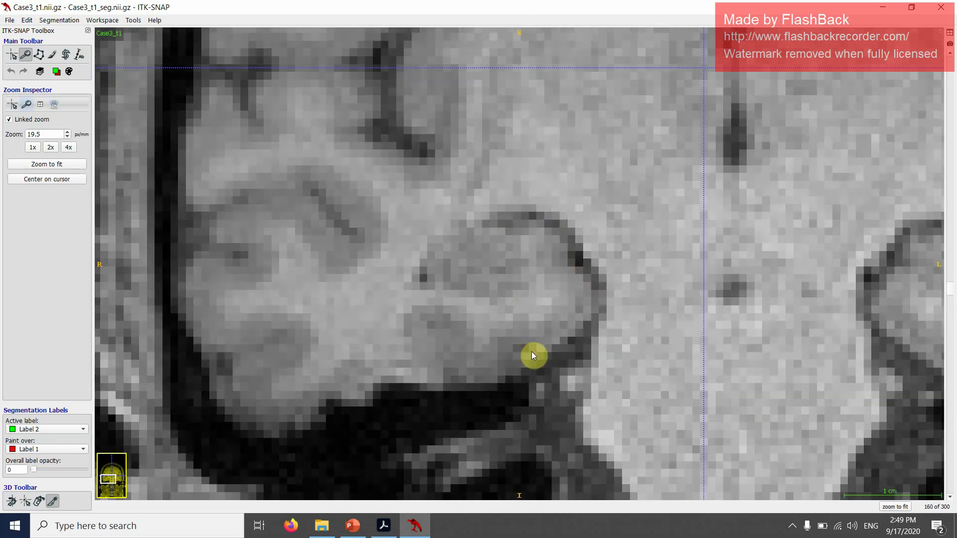
pyautogui.scroll(-1, 576, 313)
pyautogui.press('-')
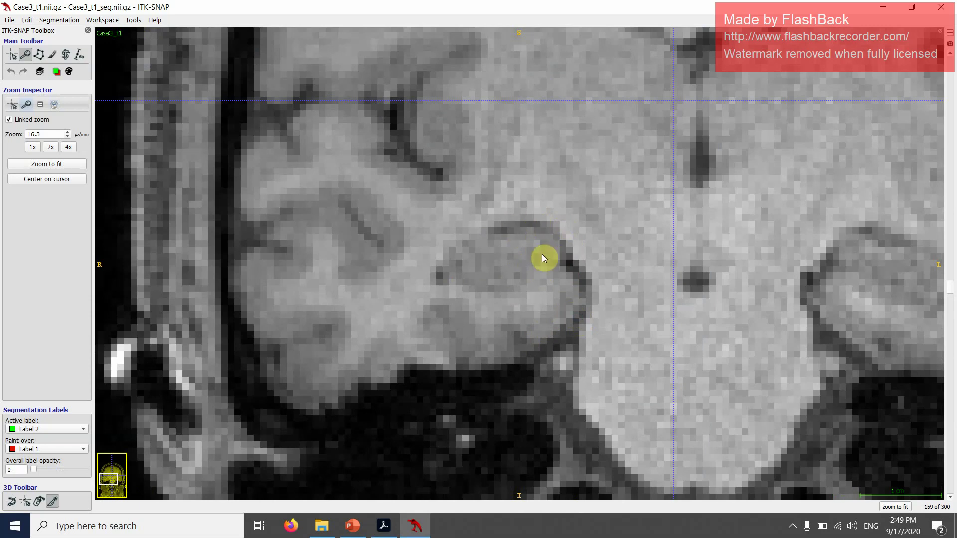
# Step: Scroll back and forth through coronal slices around 160, inspecting the bare anatomy
pyautogui.scroll(1, 543, 255)
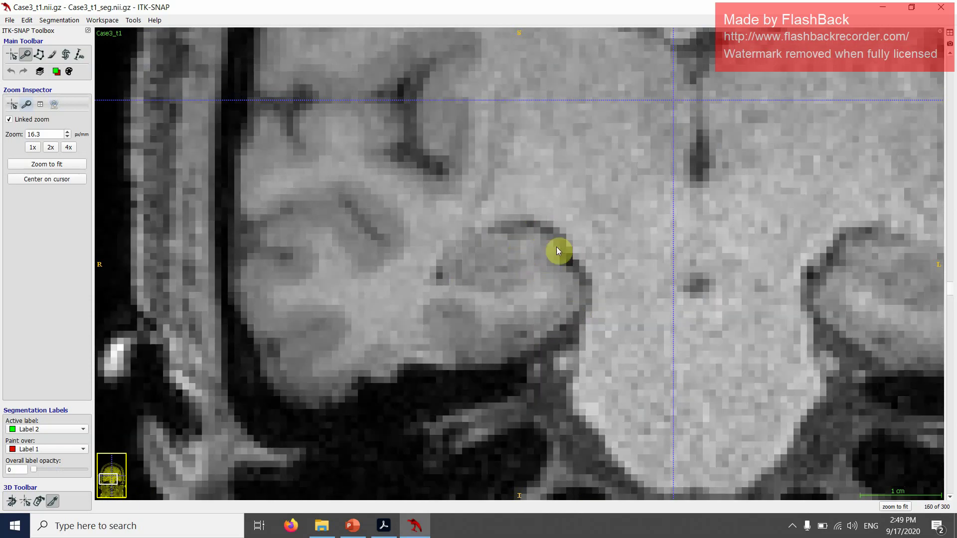
pyautogui.scroll(-1, 533, 260)
pyautogui.scroll(1, 533, 261)
pyautogui.scroll(1, 542, 272)
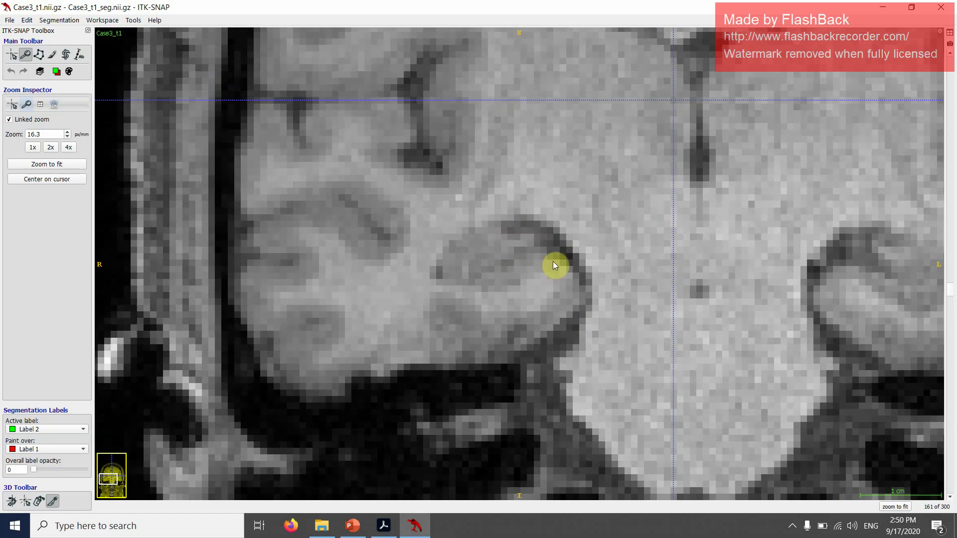
pyautogui.scroll(-1, 553, 264)
pyautogui.scroll(-1, 560, 265)
pyautogui.scroll(2, 561, 264)
pyautogui.scroll(-1, 561, 267)
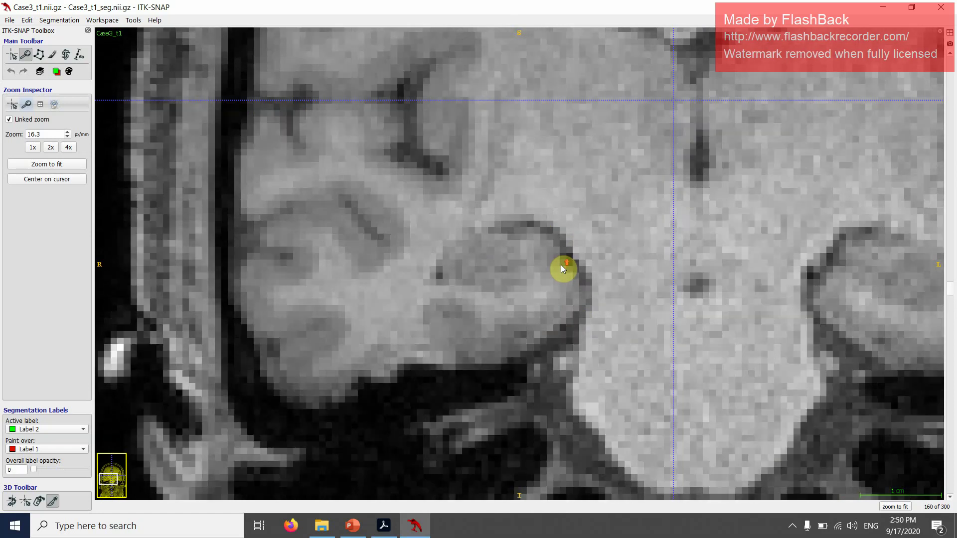
pyautogui.scroll(1, 560, 265)
pyautogui.scroll(-1, 560, 265)
pyautogui.scroll(1, 560, 264)
pyautogui.scroll(-1, 560, 265)
pyautogui.scroll(1, 564, 267)
pyautogui.scroll(-1, 563, 267)
pyautogui.scroll(1, 564, 267)
pyautogui.scroll(-1, 565, 270)
pyautogui.scroll(1, 566, 270)
pyautogui.scroll(-1, 566, 269)
pyautogui.scroll(1, 566, 270)
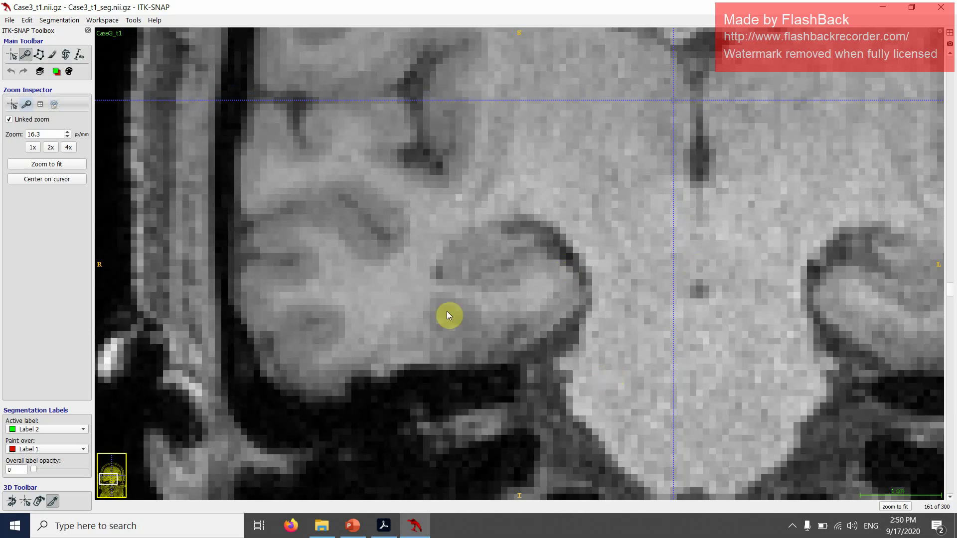
pyautogui.scroll(1, 599, 381)
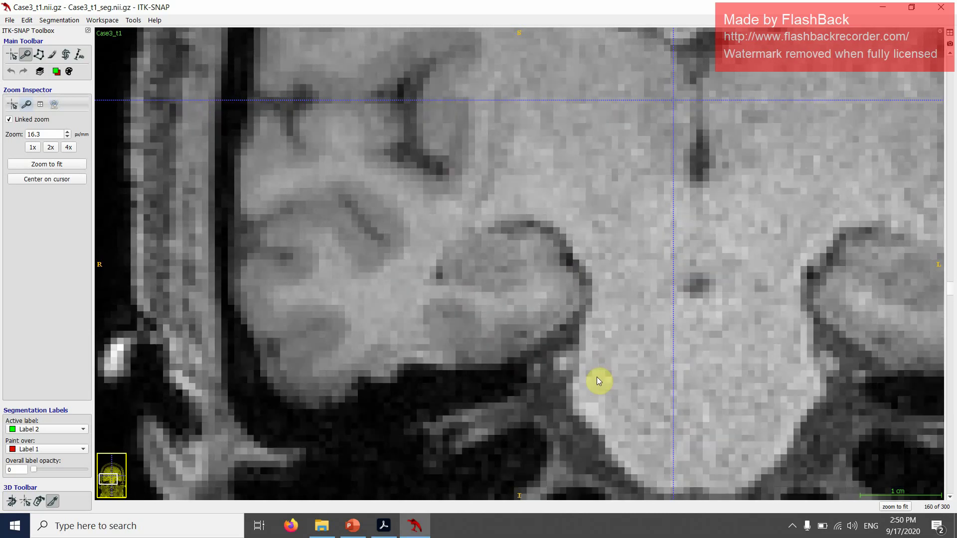
pyautogui.scroll(-1, 598, 380)
pyautogui.scroll(1, 598, 380)
pyautogui.scroll(1, 598, 380)
pyautogui.scroll(-1, 598, 380)
pyautogui.scroll(1, 597, 380)
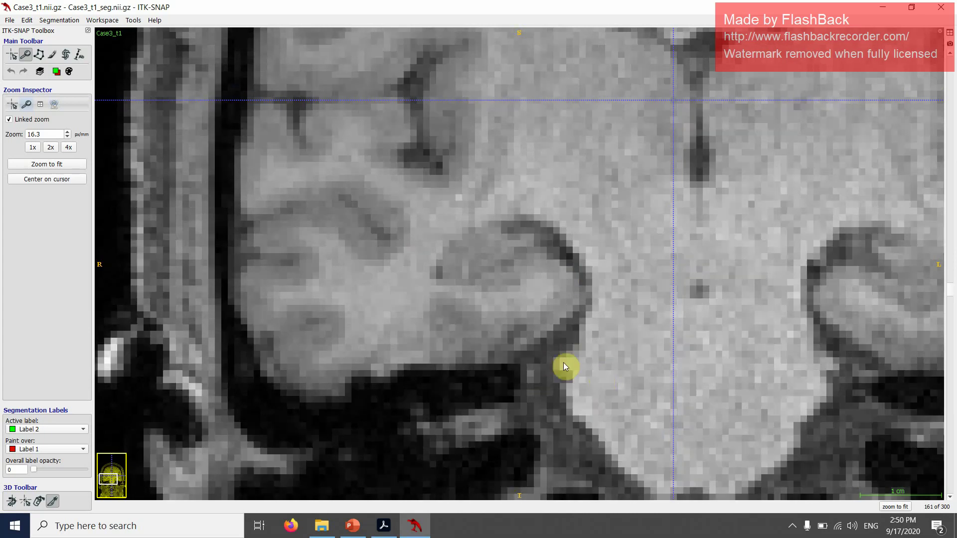
pyautogui.scroll(1, 562, 357)
# Step: Bring the label overlay back to half opacity and place the crosshair on the red hippocampus
pyautogui.press('s')
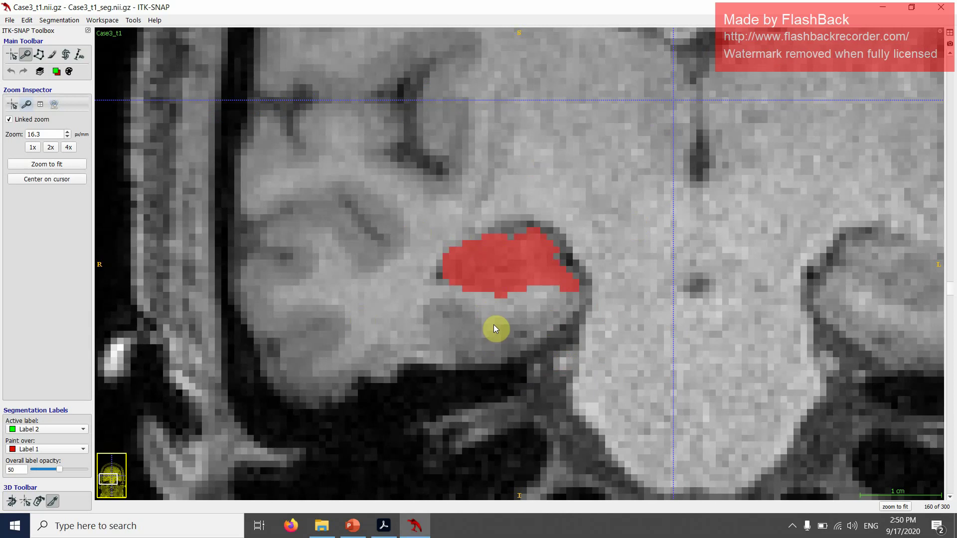
pyautogui.scroll(-1, 508, 324)
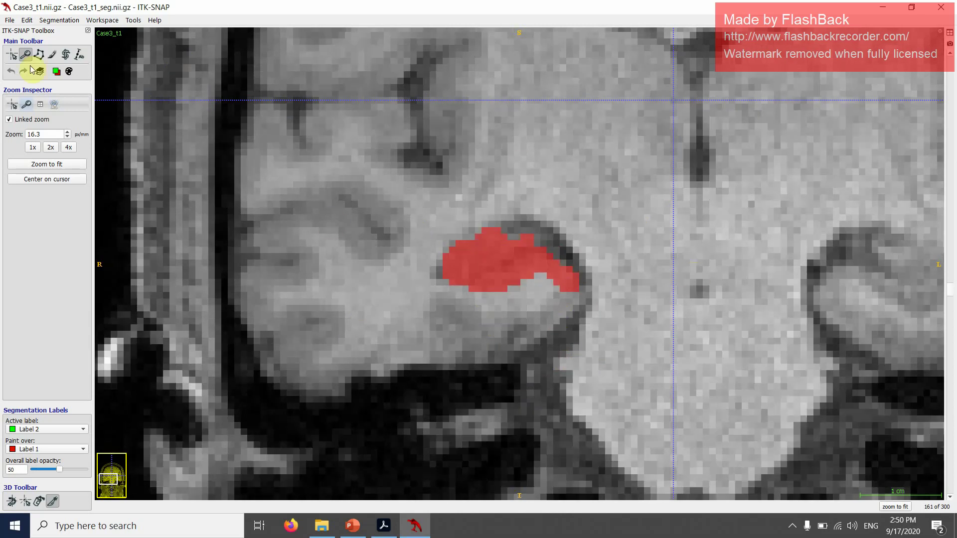
pyautogui.click(12, 55)
pyautogui.click(534, 243)
# Step: In a maximised four-view layout, rotate the 3D mesh and draw a cutting line across it
pyautogui.click(950, 34)
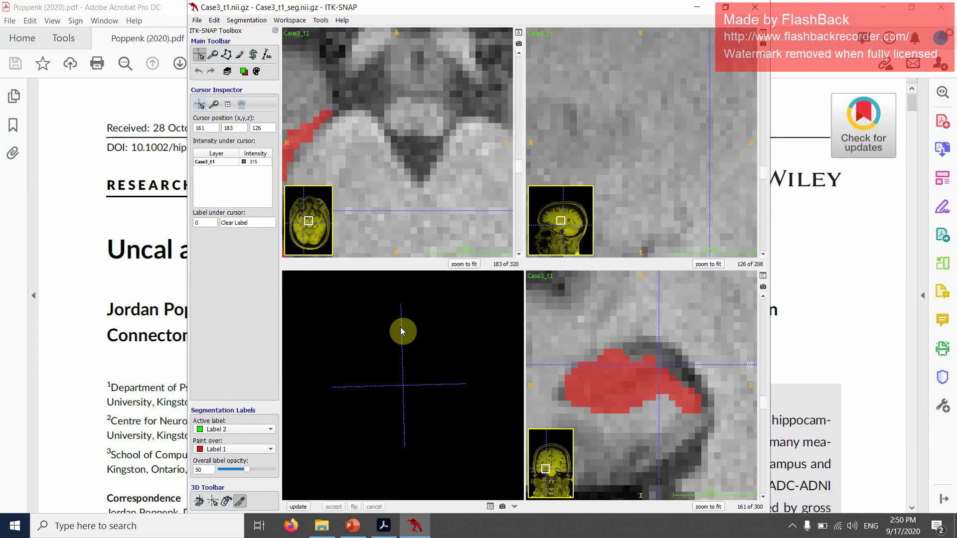
pyautogui.click(726, 7)
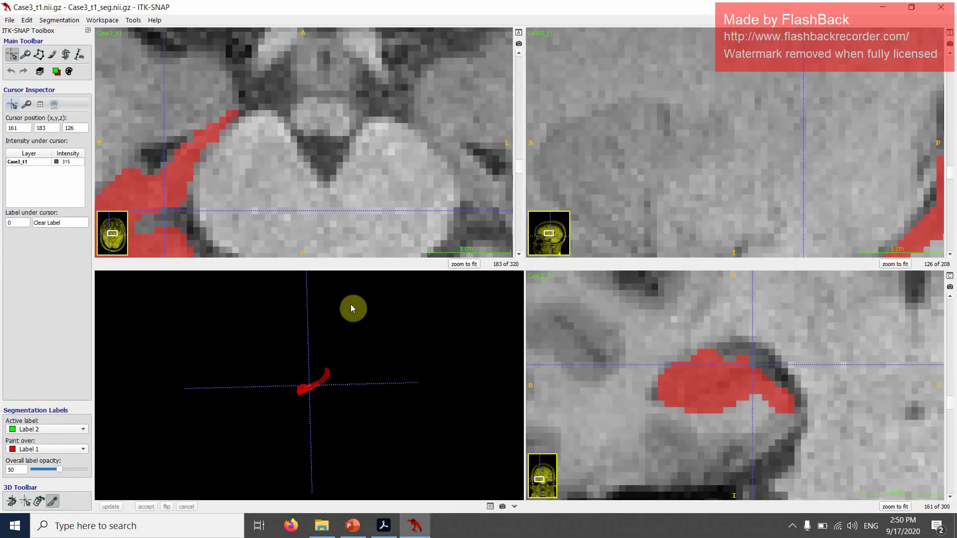
pyautogui.moveTo(319, 344); pyautogui.dragTo(327, 391)
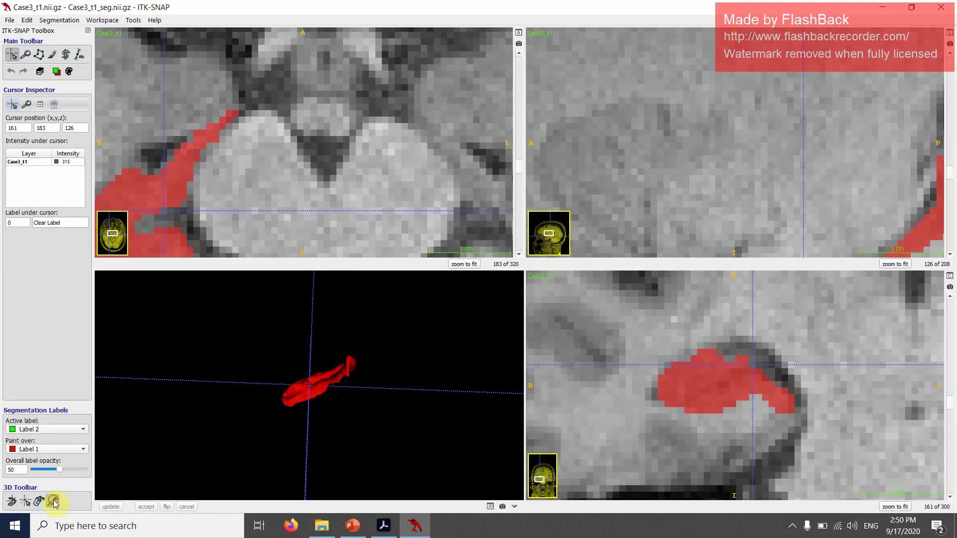
pyautogui.moveTo(312, 341); pyautogui.dragTo(306, 444)
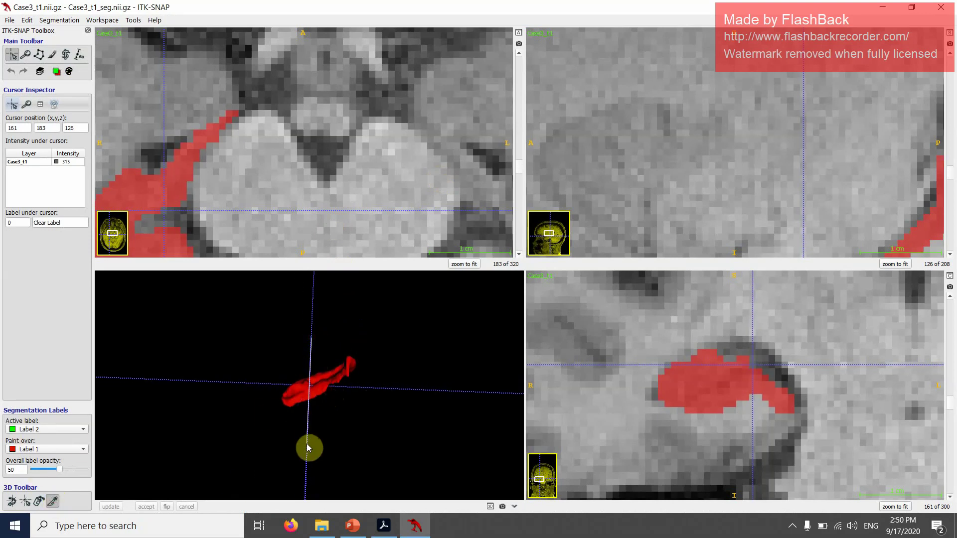
# Step: Accept the cut, update the 3D mesh, and check the green/red boundary on coronal slices 160–164
pyautogui.click(146, 507)
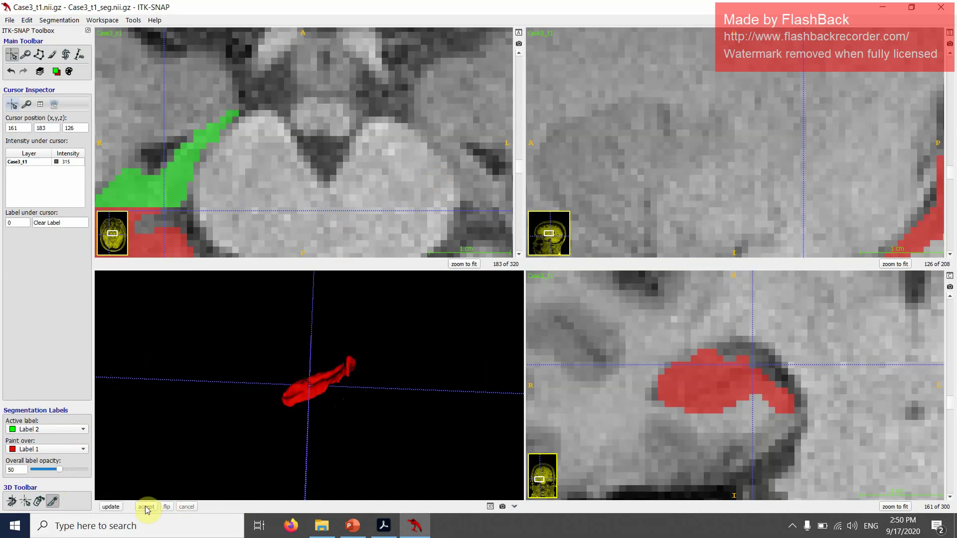
pyautogui.click(103, 508)
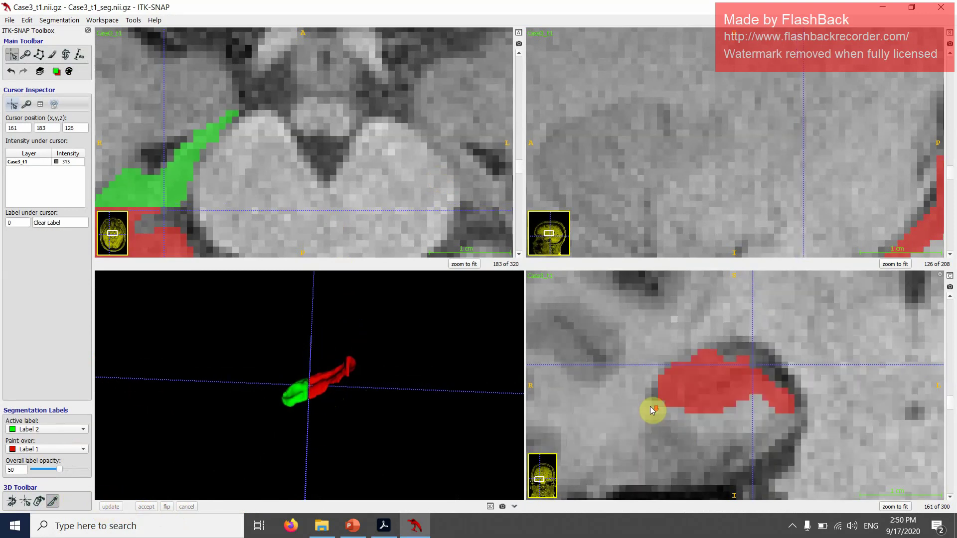
pyautogui.scroll(-1, 650, 406)
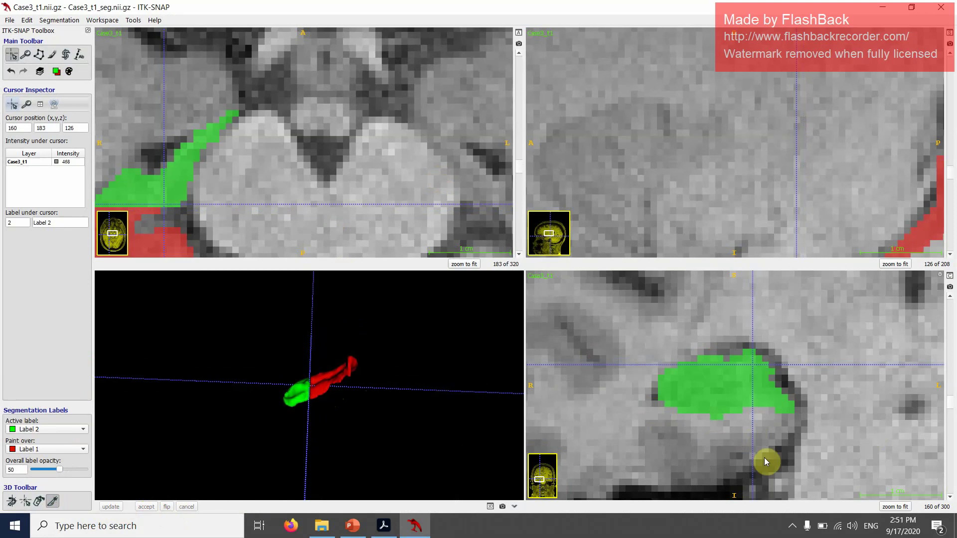
pyautogui.scroll(1, 762, 449)
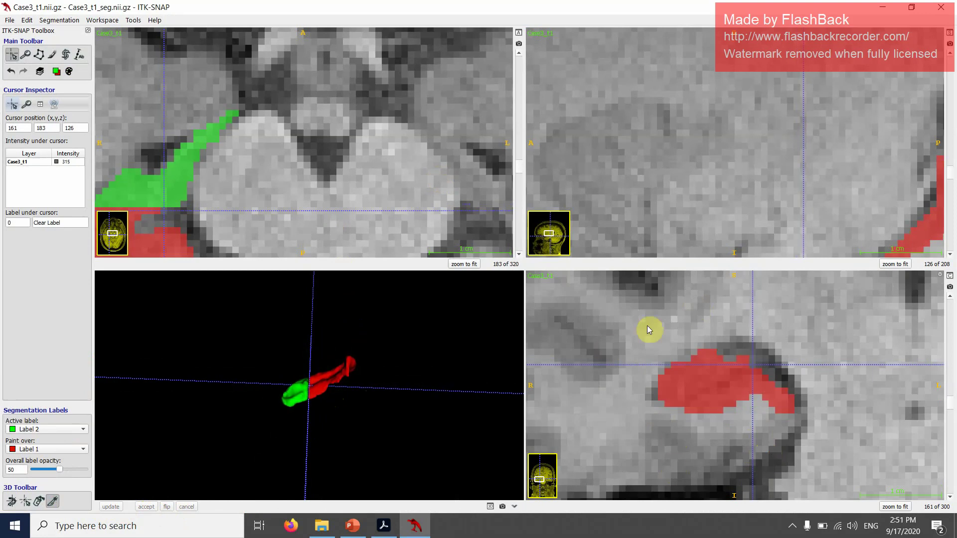
pyautogui.scroll(3, 809, 448)
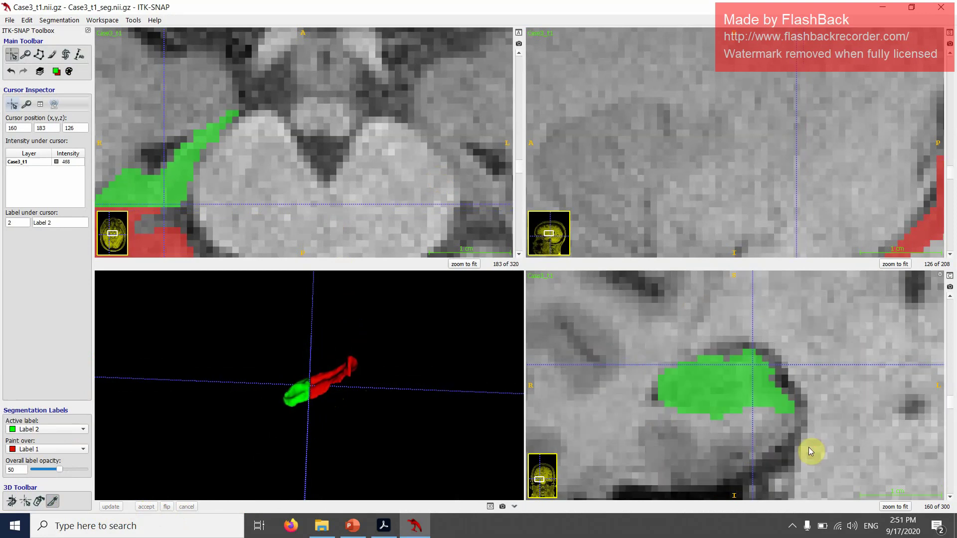
pyautogui.scroll(-4, 810, 451)
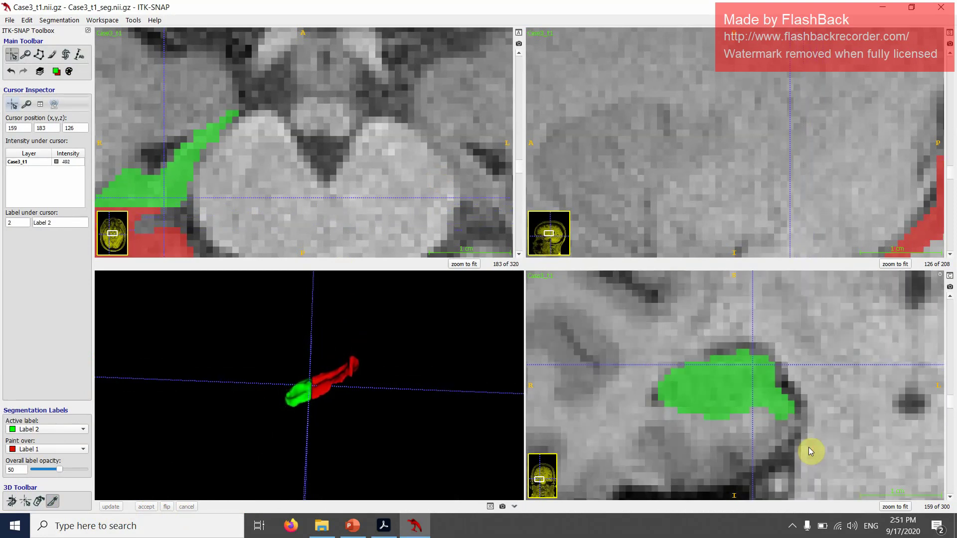
pyautogui.scroll(1, 810, 451)
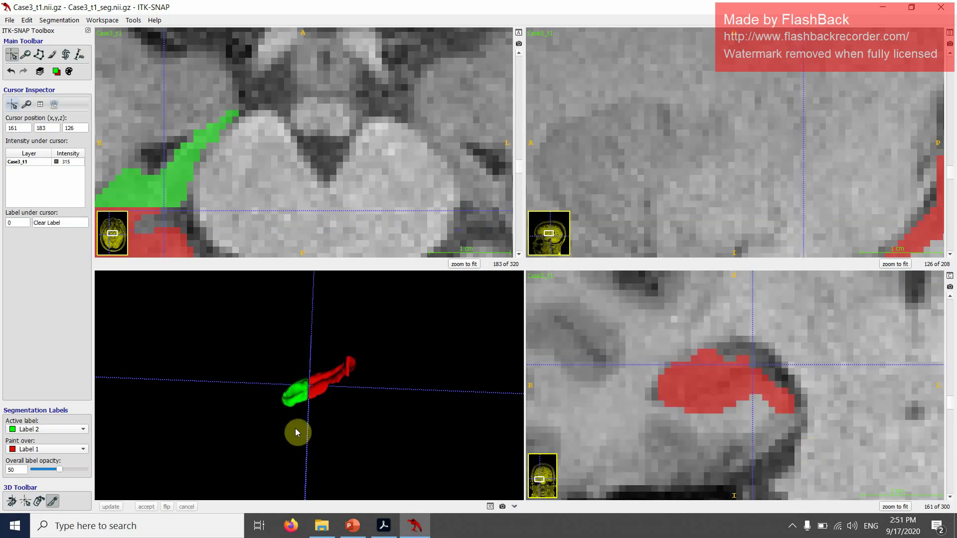
# Step: Discard the Case 3 changes and load Case4_t1.nii.gz as the main image
pyautogui.click(8, 21)
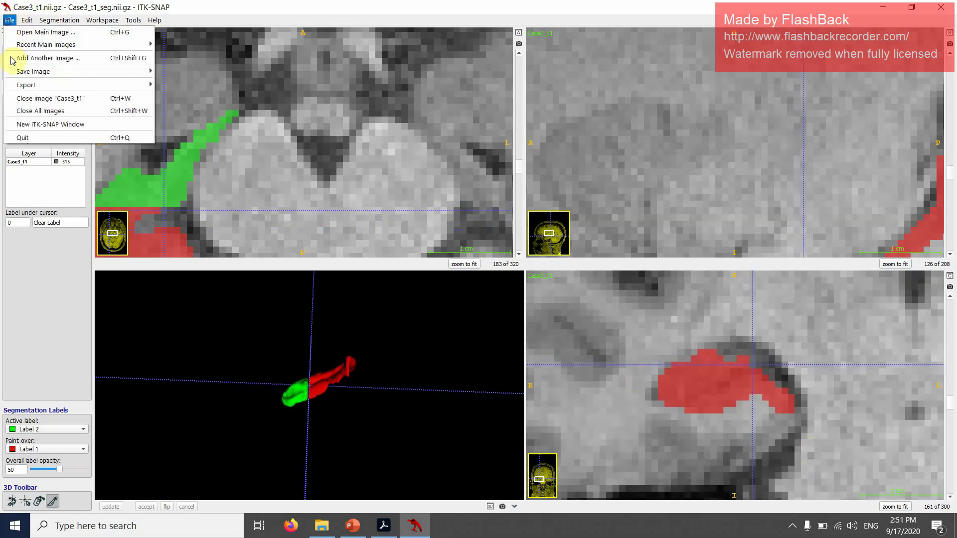
pyautogui.click(37, 33)
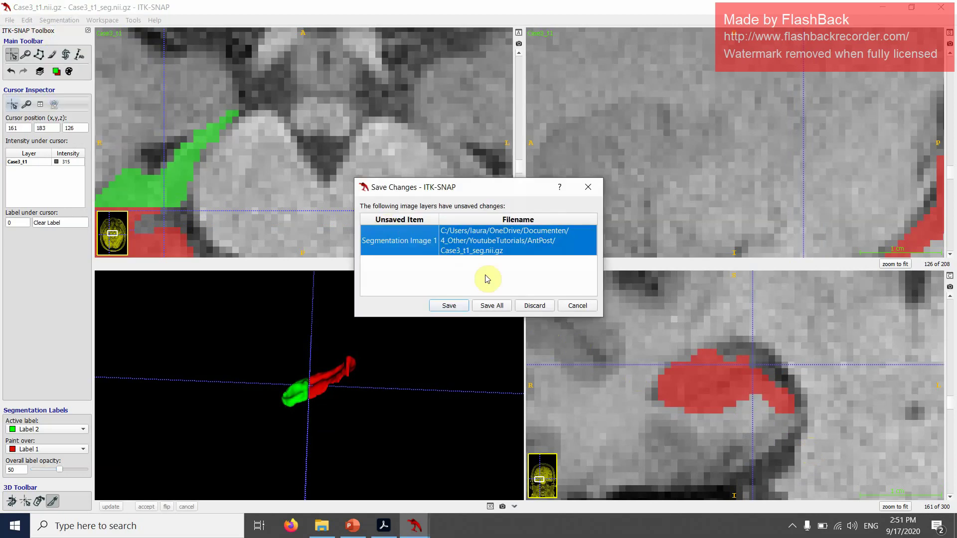
pyautogui.click(550, 310)
pyautogui.click(528, 241)
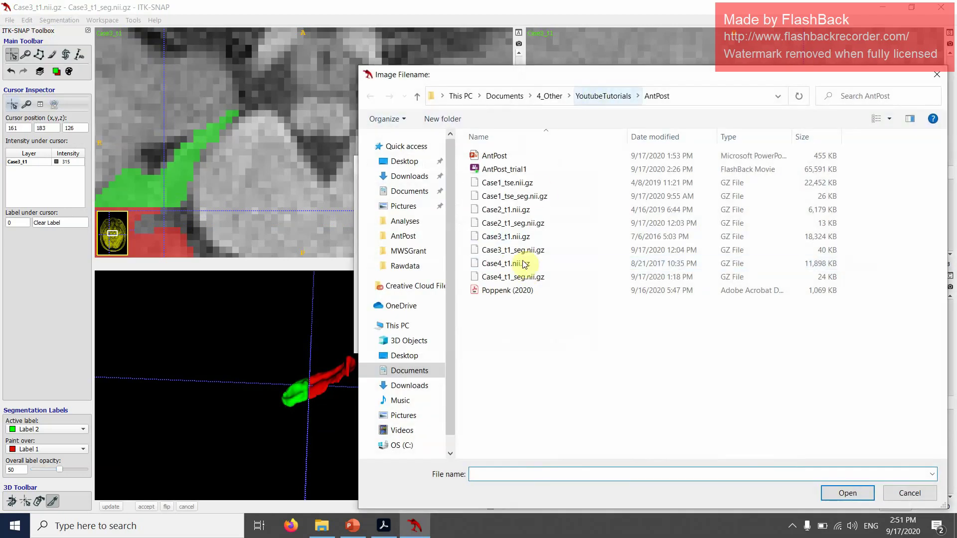
pyautogui.doubleClick(521, 263)
pyautogui.click(532, 342)
pyautogui.click(543, 343)
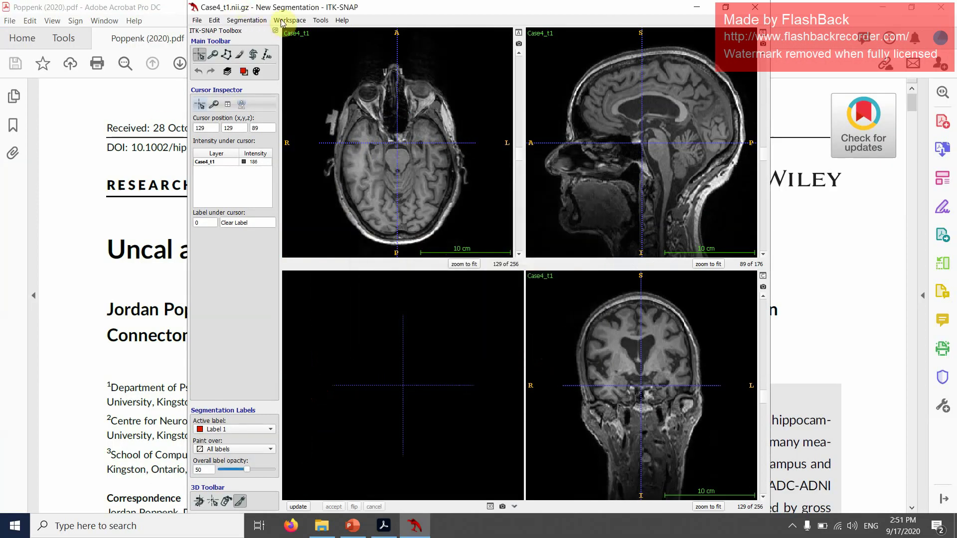
# Step: Select Case4_t1_seg.nii.gz as the segmentation image to open
pyautogui.click(246, 20)
pyautogui.click(258, 32)
pyautogui.click(519, 241)
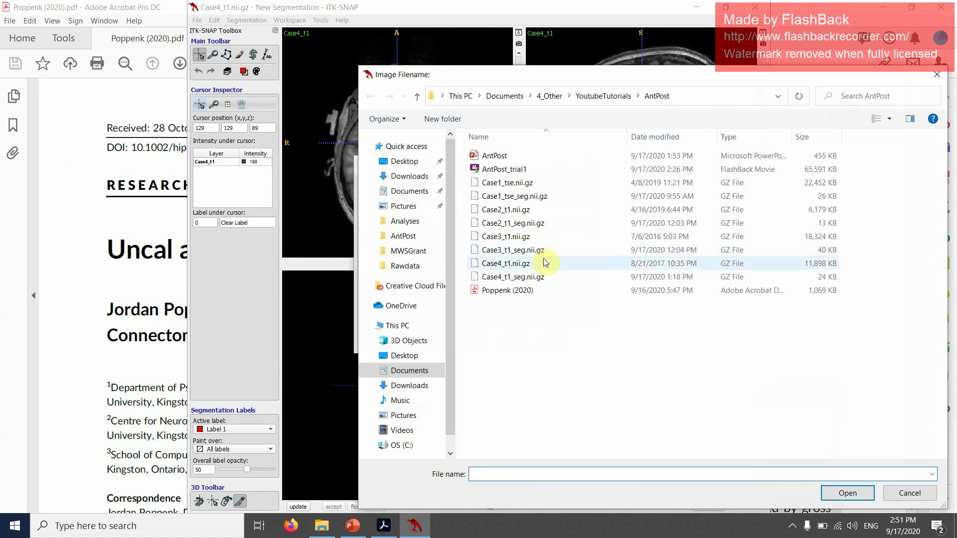
pyautogui.doubleClick(513, 276)
# Step: Finish loading the Case 4 segmentation and show a single coronal view in a maximised window
pyautogui.click(521, 340)
pyautogui.click(529, 341)
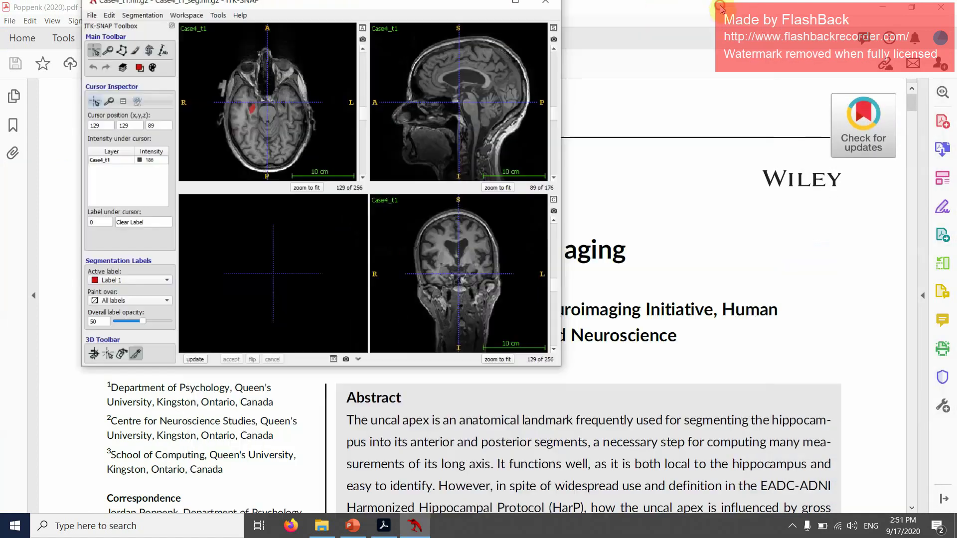
pyautogui.click(553, 199)
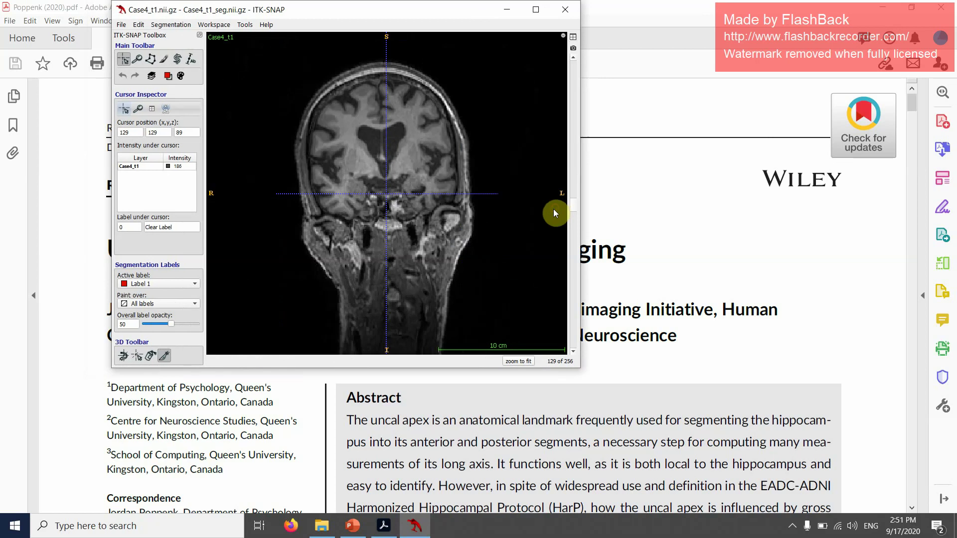
pyautogui.click(536, 10)
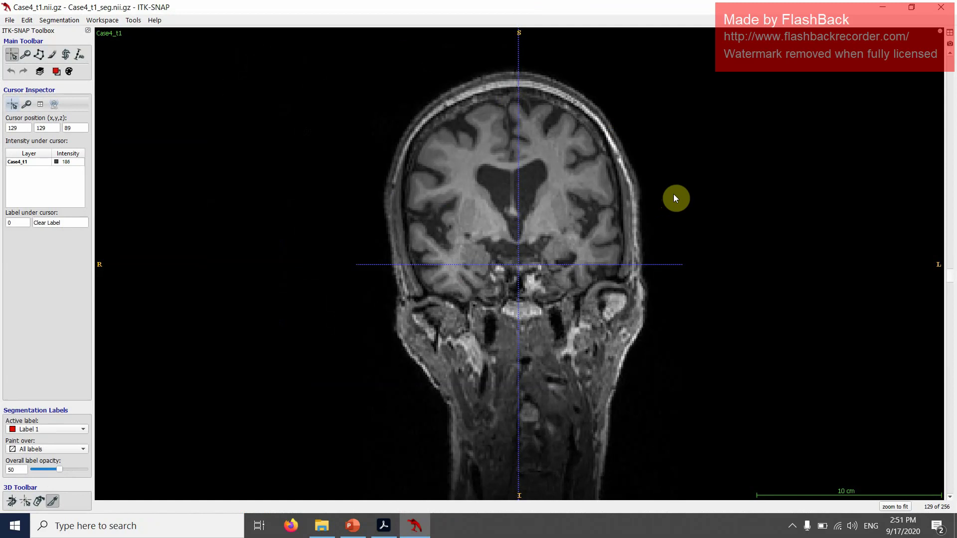
# Step: Zoom in on the red hippocampus label and reposition the crosshair, reaching coronal slice 132
pyautogui.scroll(5, 602, 220)
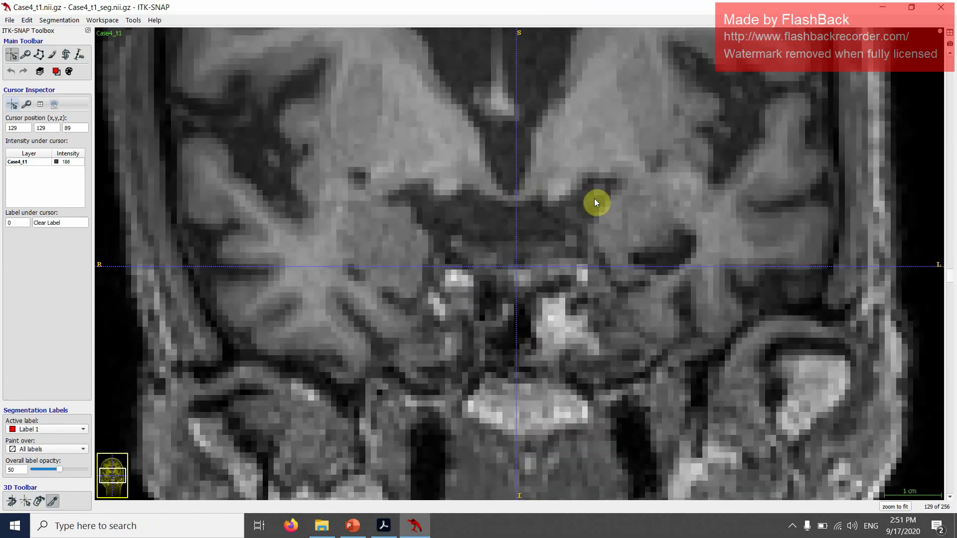
pyautogui.scroll(1, 593, 199)
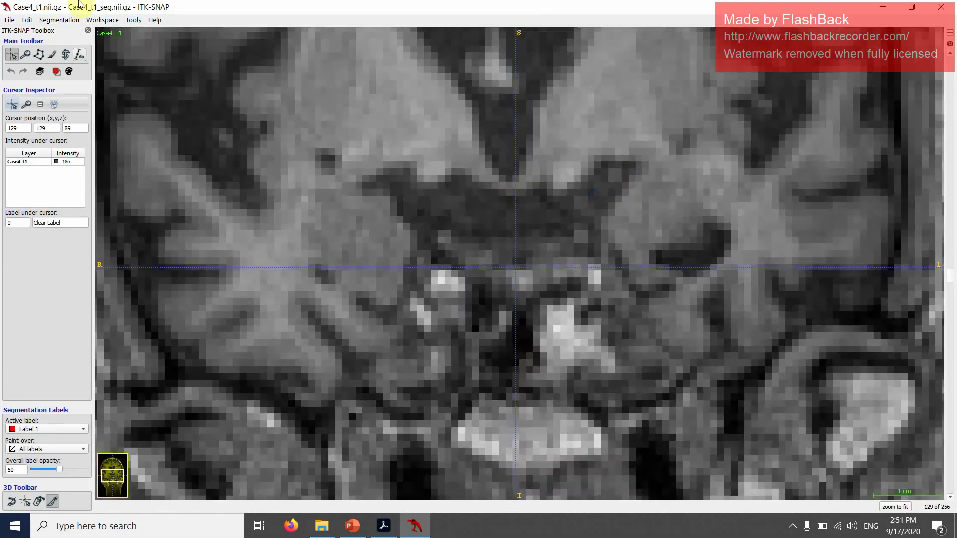
pyautogui.click(25, 54)
pyautogui.scroll(4, 555, 268)
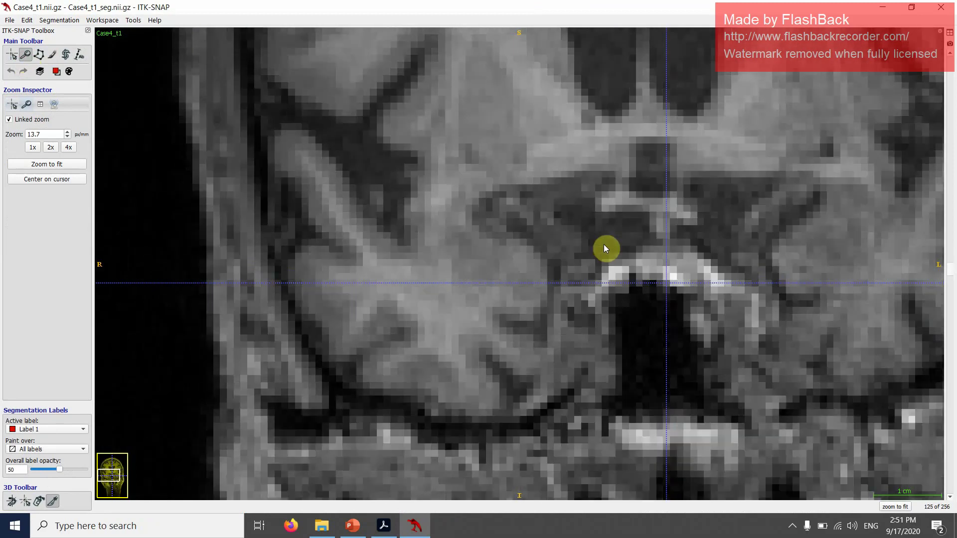
pyautogui.scroll(-3, 573, 212)
pyautogui.scroll(3, 587, 209)
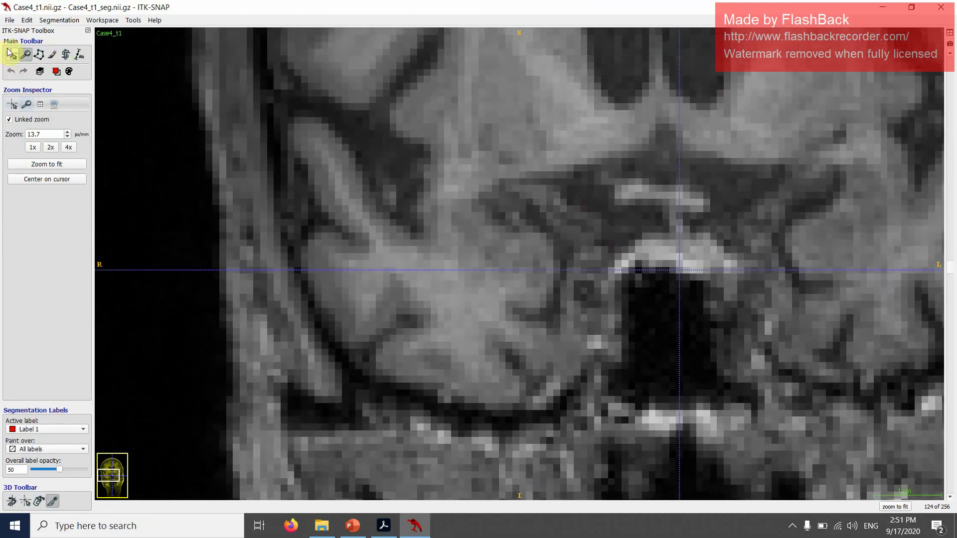
pyautogui.click(12, 53)
pyautogui.click(652, 114)
pyautogui.scroll(1, 657, 224)
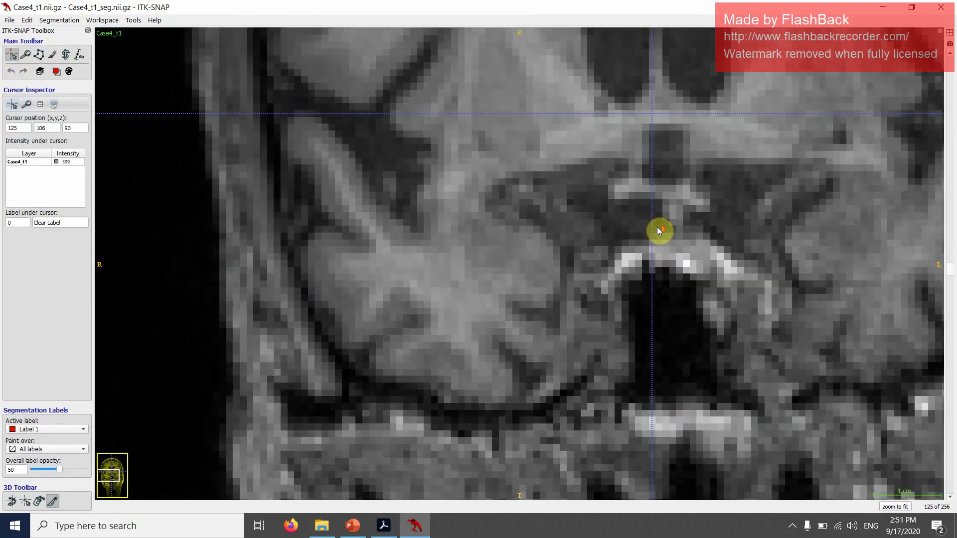
pyautogui.scroll(8, 655, 228)
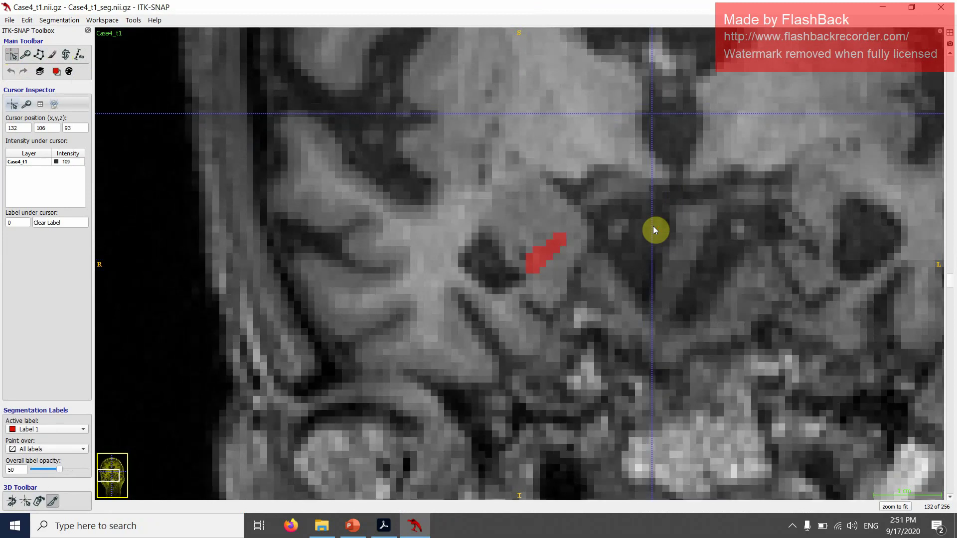
# Step: Page through coronal slices 134 to 145, watching the red hippocampus label for the uncal apex
pyautogui.scroll(2, 655, 229)
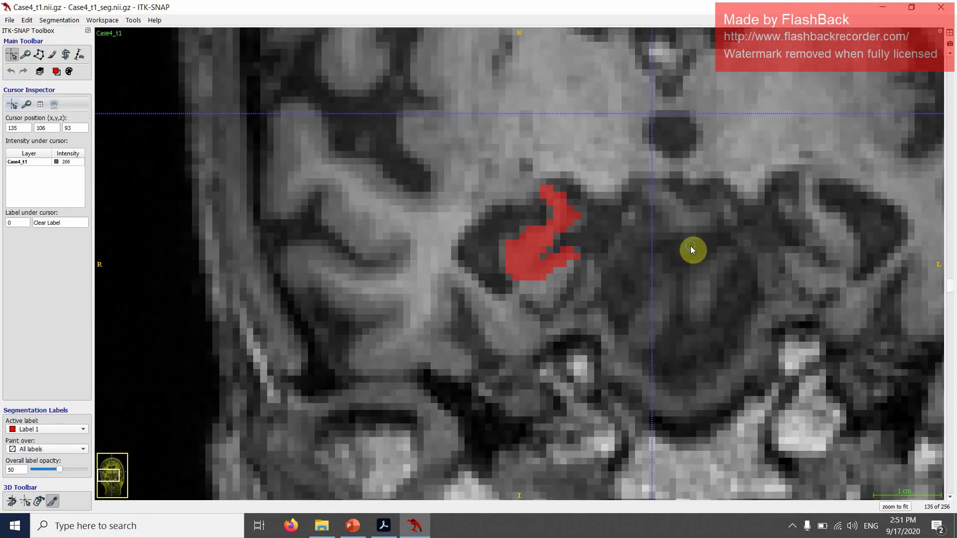
pyautogui.scroll(1, 691, 245)
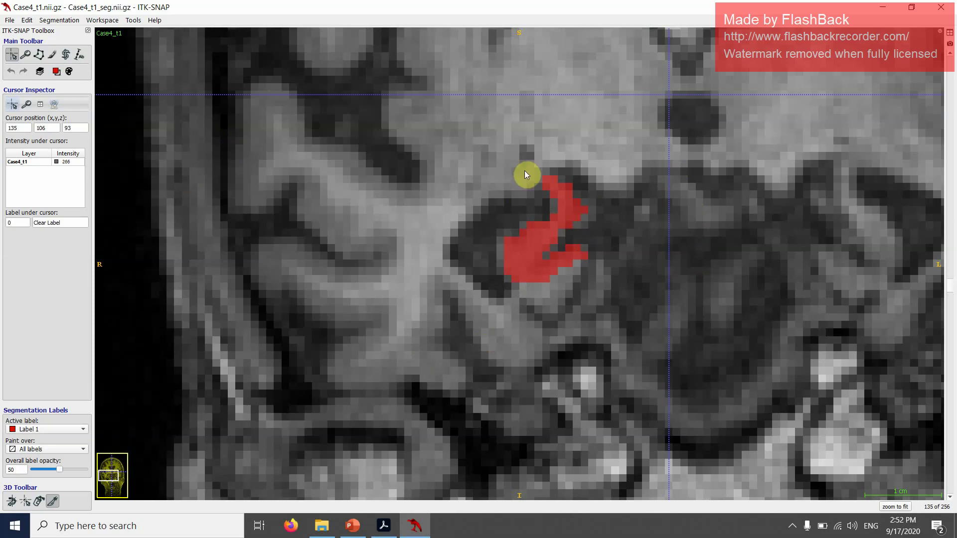
pyautogui.scroll(-3, 556, 214)
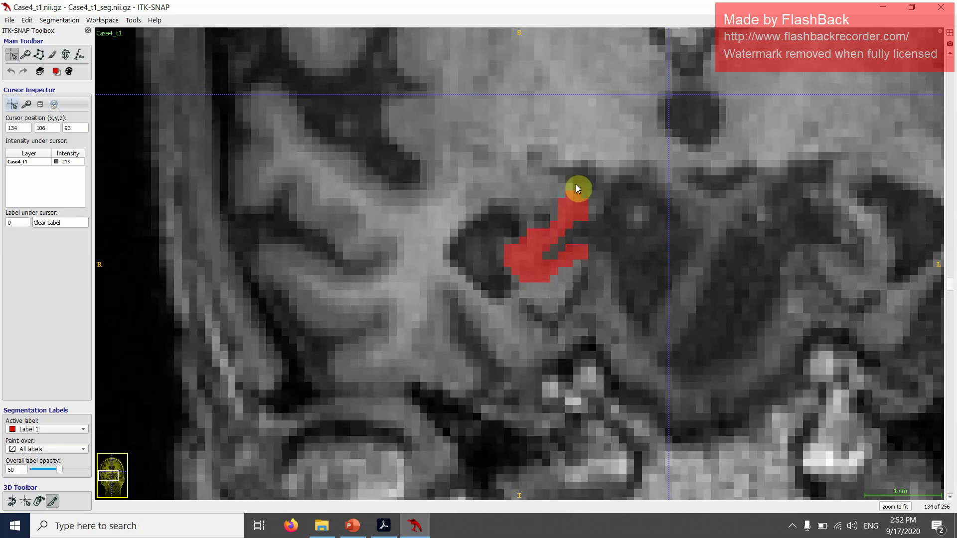
pyautogui.scroll(2, 591, 199)
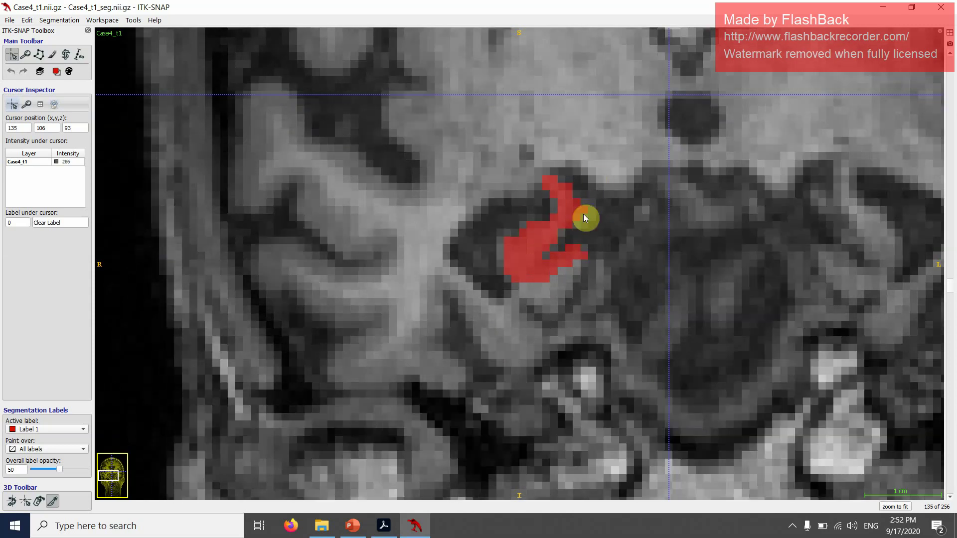
pyautogui.scroll(1, 565, 220)
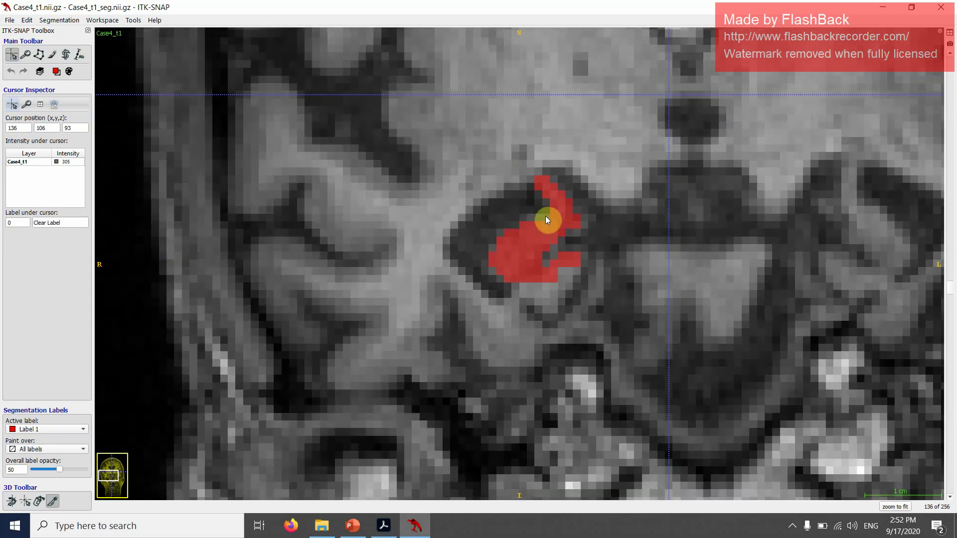
pyautogui.scroll(1, 546, 219)
pyautogui.scroll(1, 573, 235)
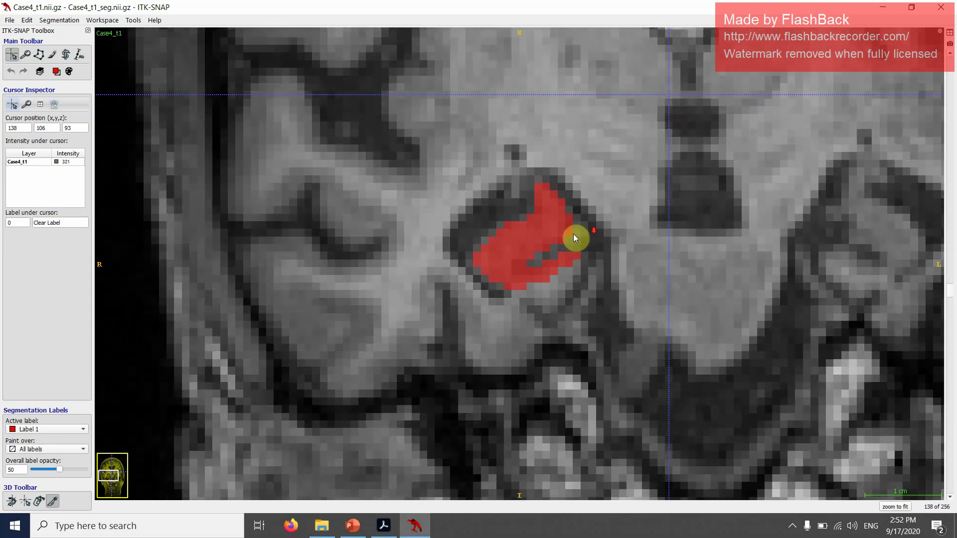
pyautogui.scroll(1, 578, 235)
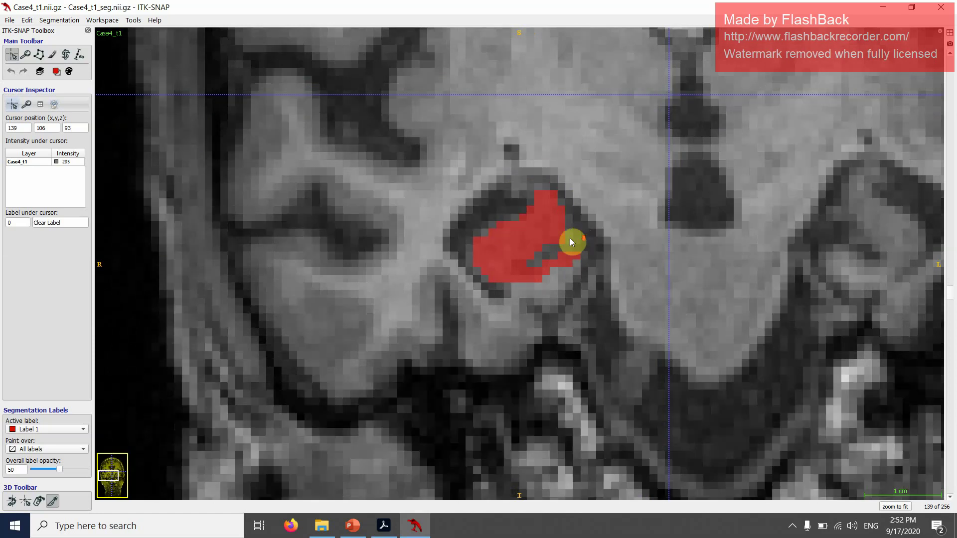
pyautogui.scroll(1, 585, 201)
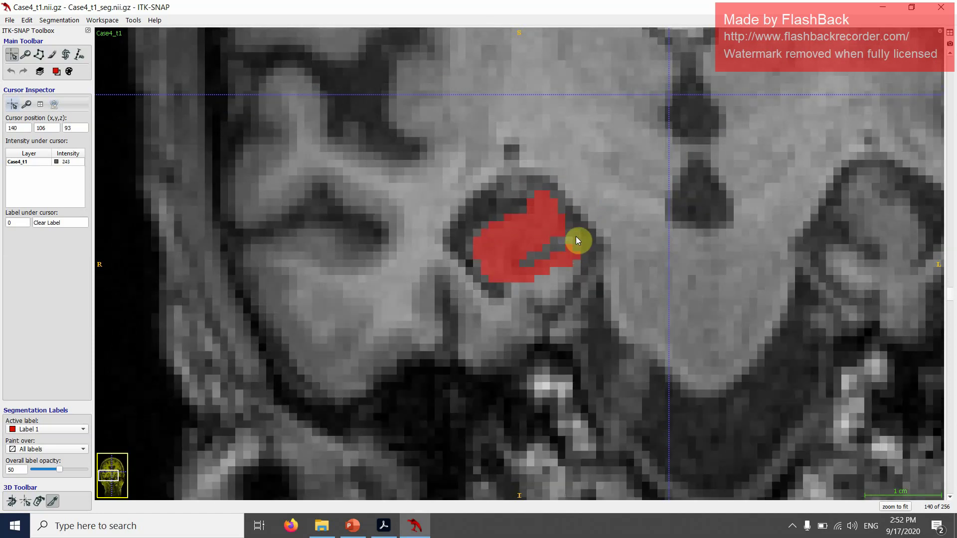
pyautogui.scroll(1, 573, 246)
pyautogui.scroll(1, 564, 185)
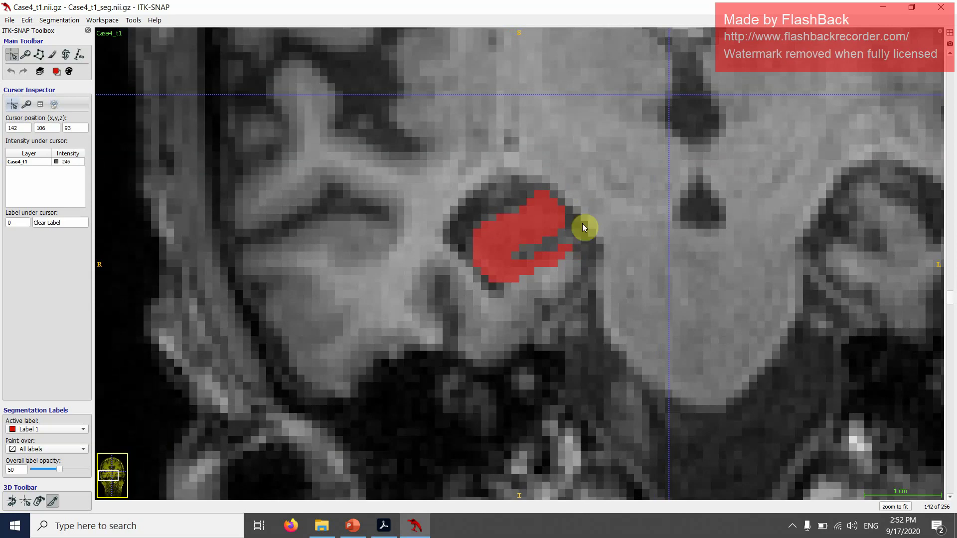
pyautogui.scroll(1, 581, 217)
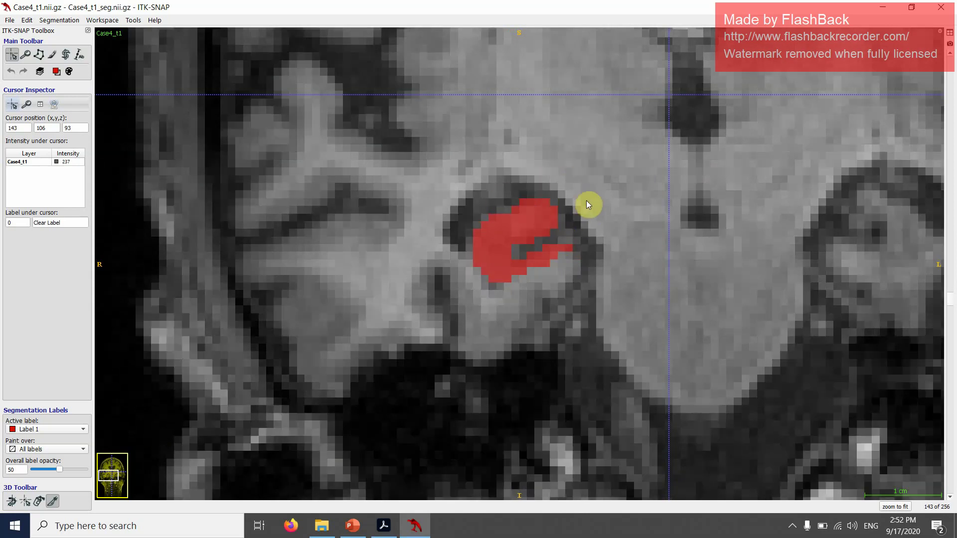
pyautogui.scroll(1, 586, 201)
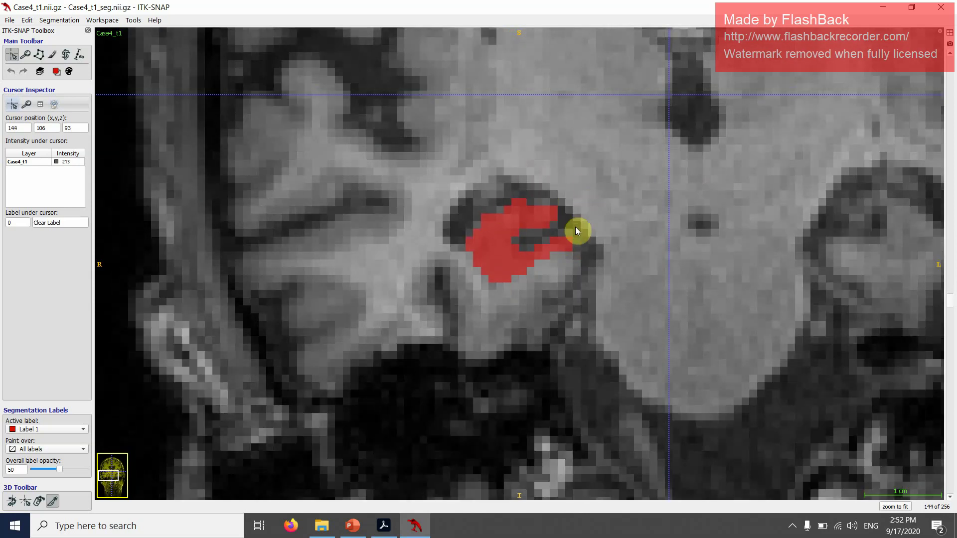
pyautogui.scroll(1, 576, 230)
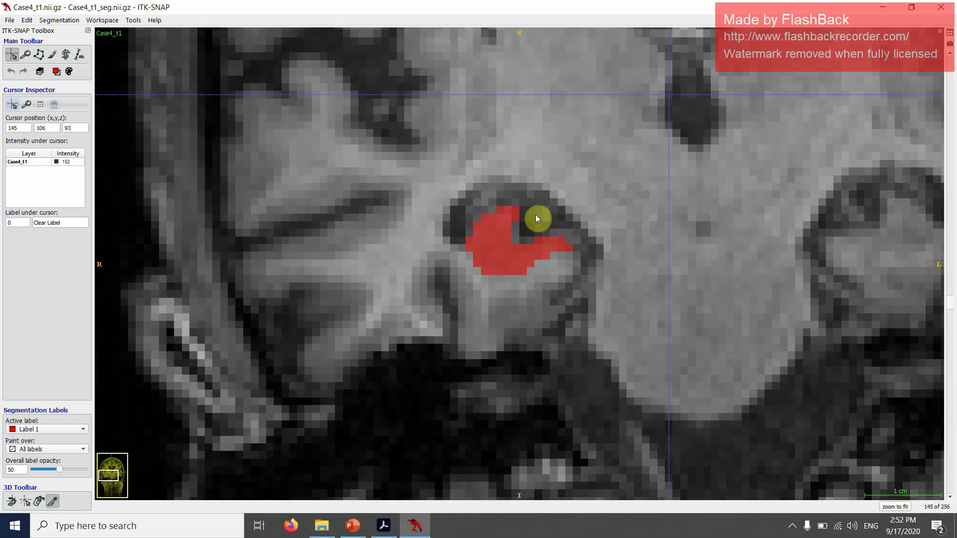
# Step: Toggle the label overlay off and on, then mark the uncal apex on coronal slice 145
pyautogui.press('s')
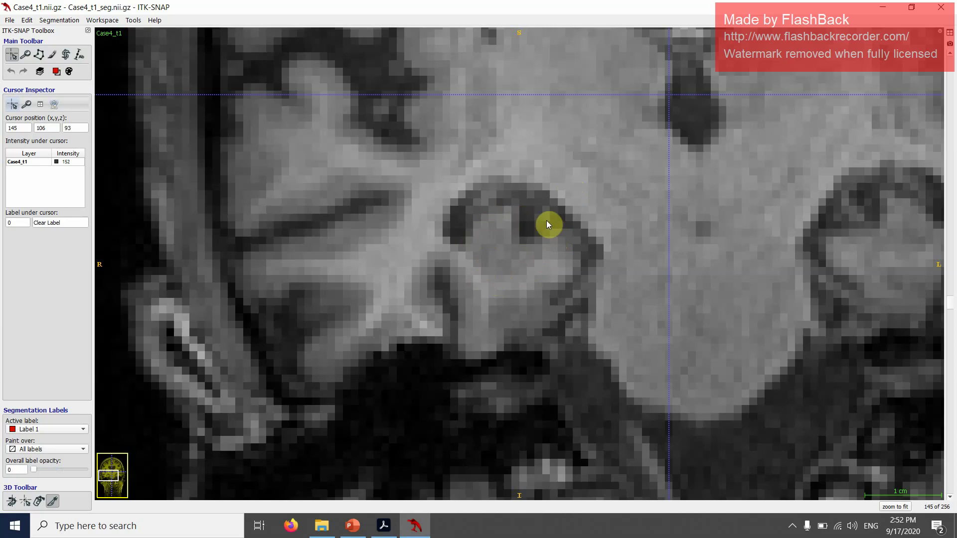
pyautogui.press('s')
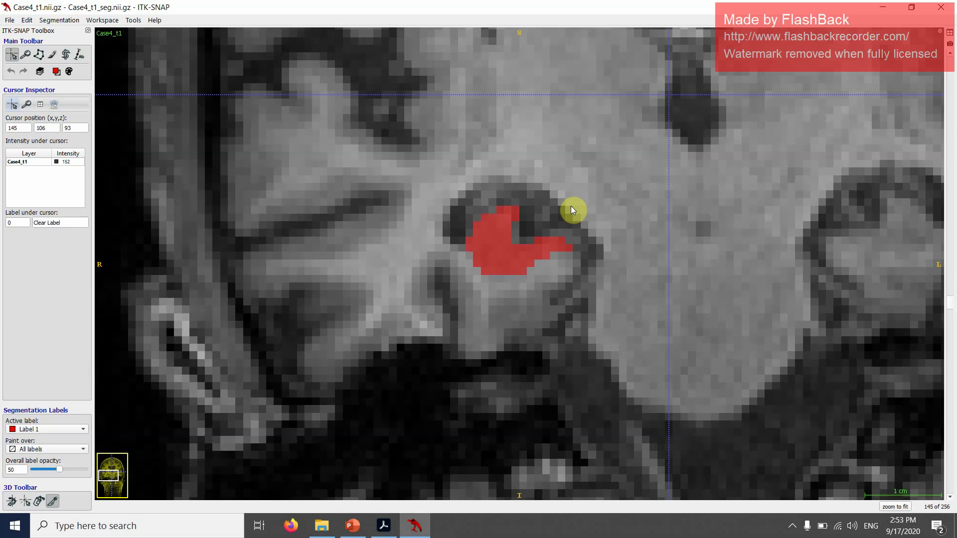
pyautogui.click(608, 306)
pyautogui.scroll(1, 549, 319)
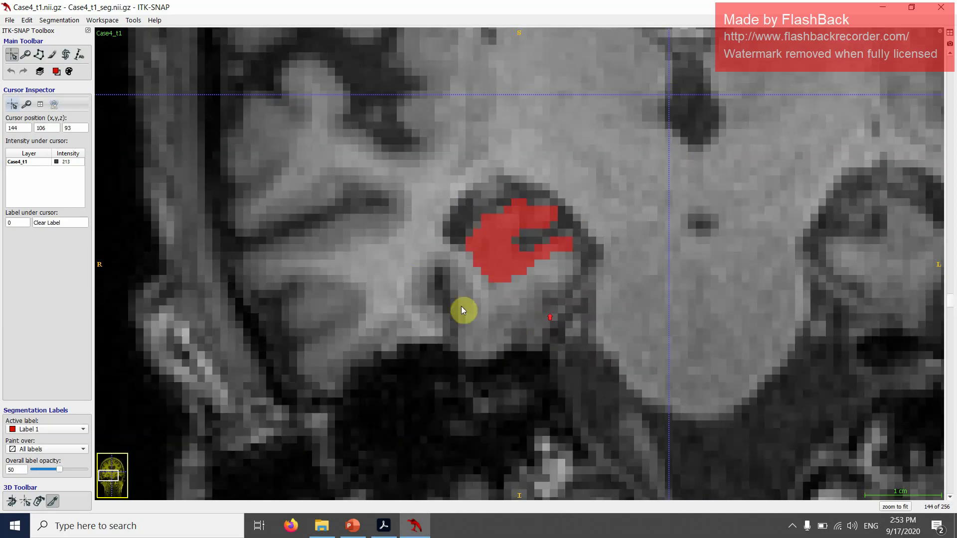
pyautogui.scroll(-1, 506, 239)
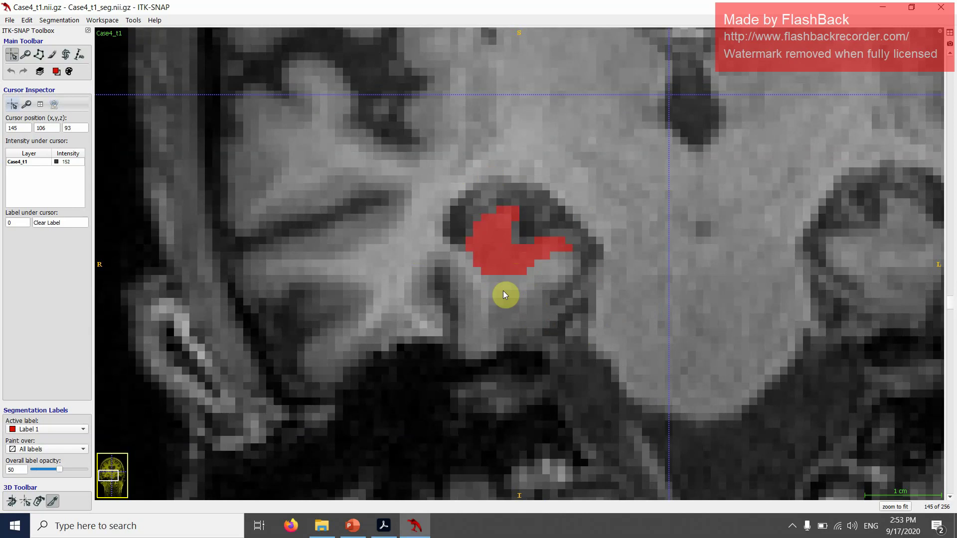
# Step: Place the crosshair at the uncal apex and render the hippocampus as a 3D surface in a maximised four-view layout
pyautogui.click(523, 226)
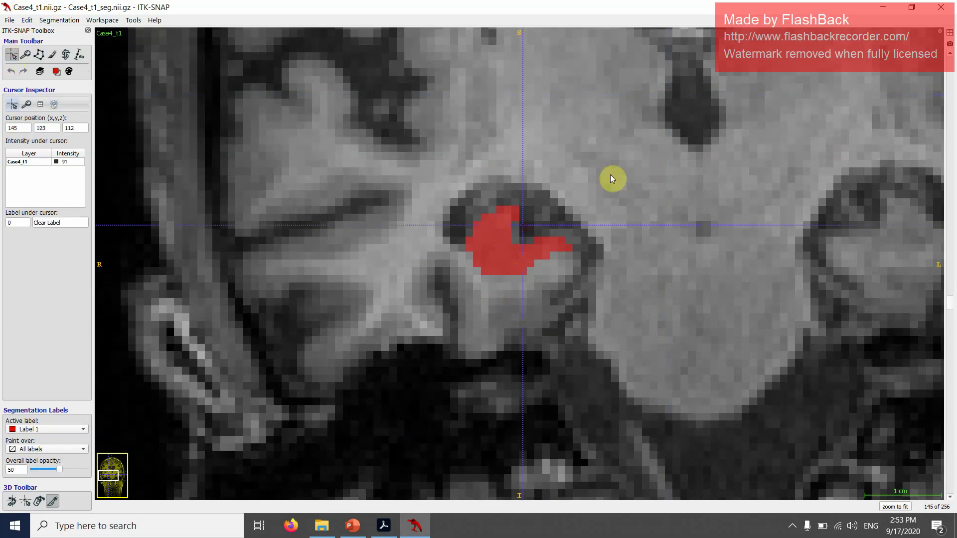
pyautogui.click(949, 33)
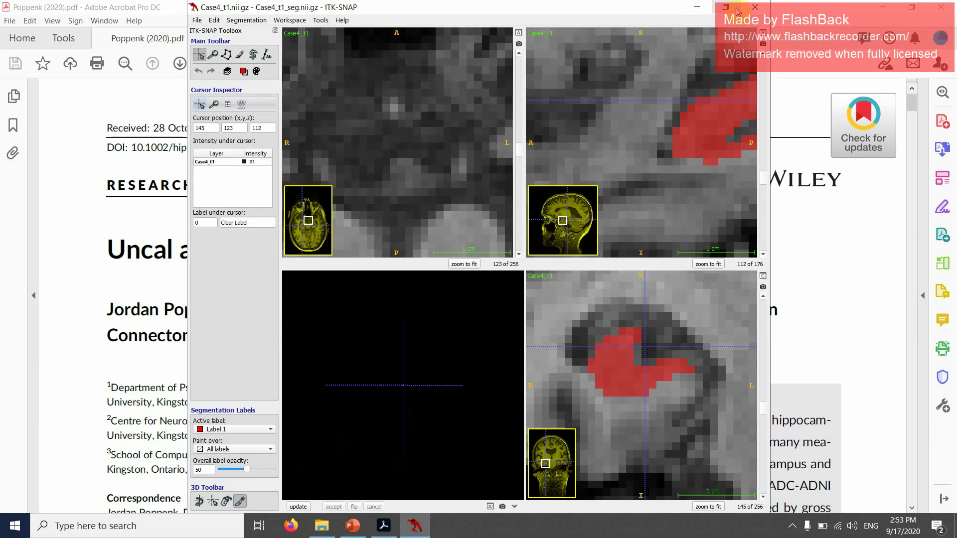
pyautogui.click(531, 94)
pyautogui.click(536, 8)
pyautogui.click(110, 506)
pyautogui.moveTo(289, 457); pyautogui.dragTo(330, 380)
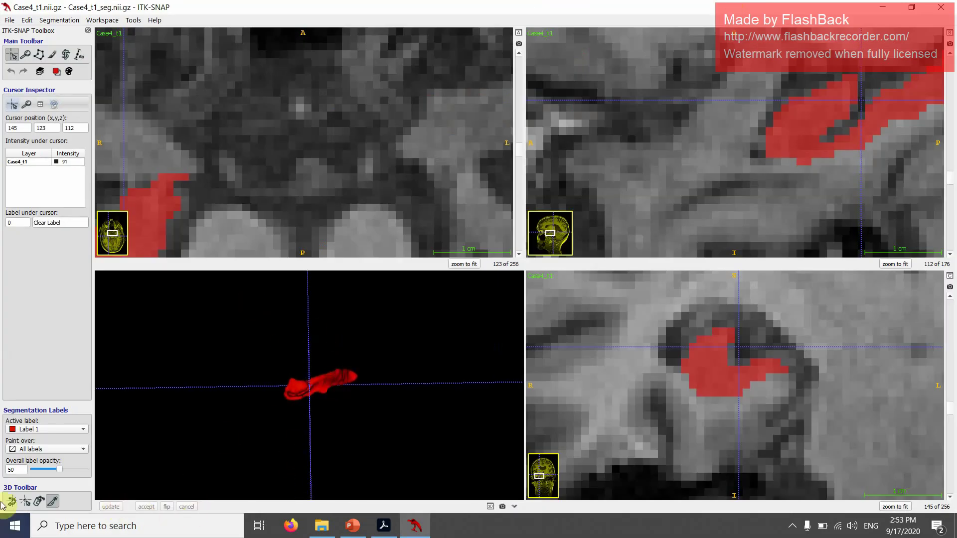
# Step: Set Label 2 to paint over Label 1 only, then scalpel-cut the hippocampus at the apex and accept
pyautogui.click(23, 429)
pyautogui.click(25, 441)
pyautogui.click(27, 446)
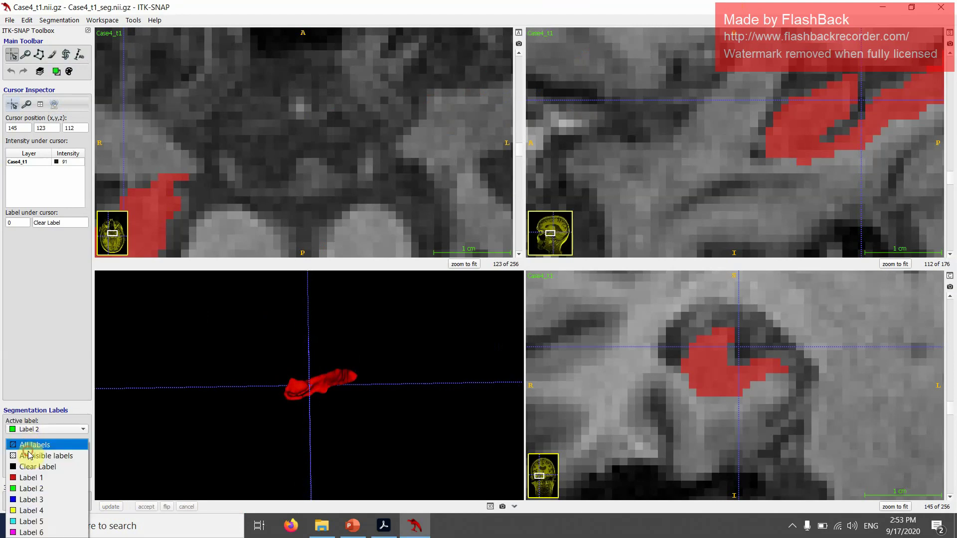
pyautogui.click(34, 479)
pyautogui.click(52, 501)
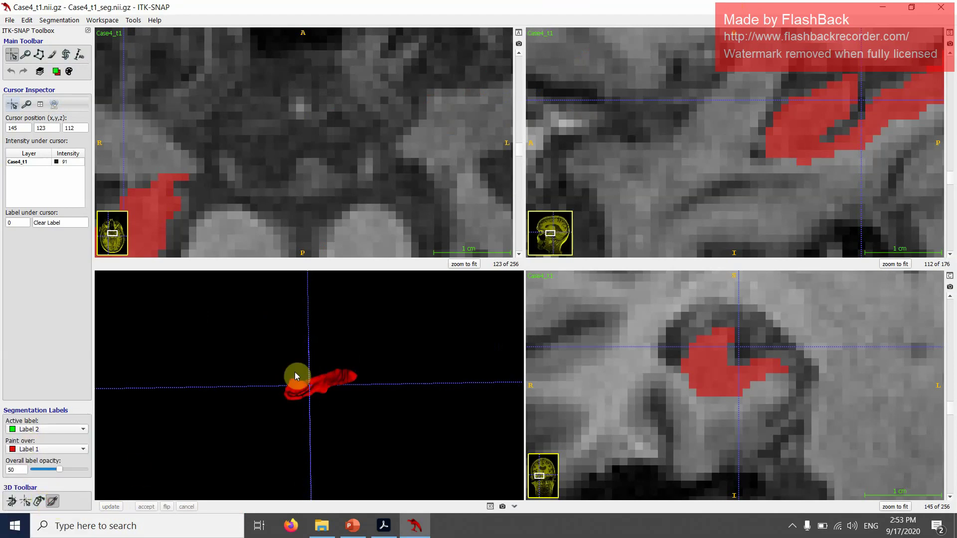
pyautogui.moveTo(307, 326); pyautogui.dragTo(312, 426)
pyautogui.moveTo(417, 445); pyautogui.dragTo(393, 465)
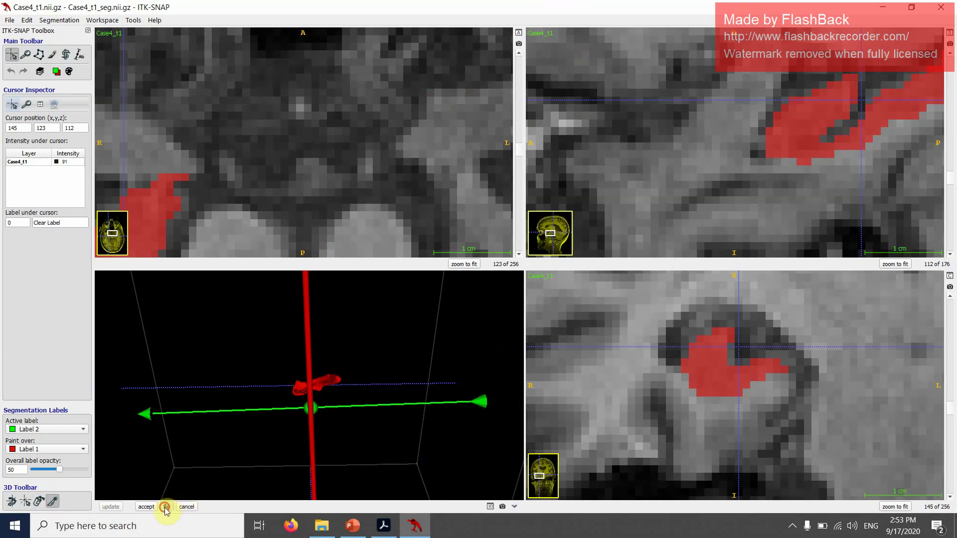
pyautogui.click(145, 508)
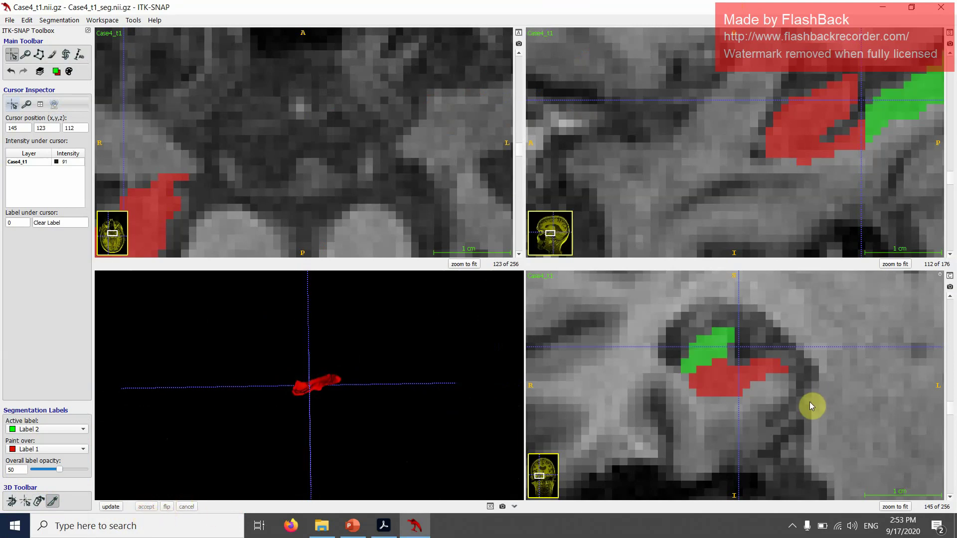
# Step: Update the 3D rendering to show the new green posterior part, then review the coronal slices
pyautogui.scroll(-1, 810, 401)
pyautogui.scroll(1, 810, 402)
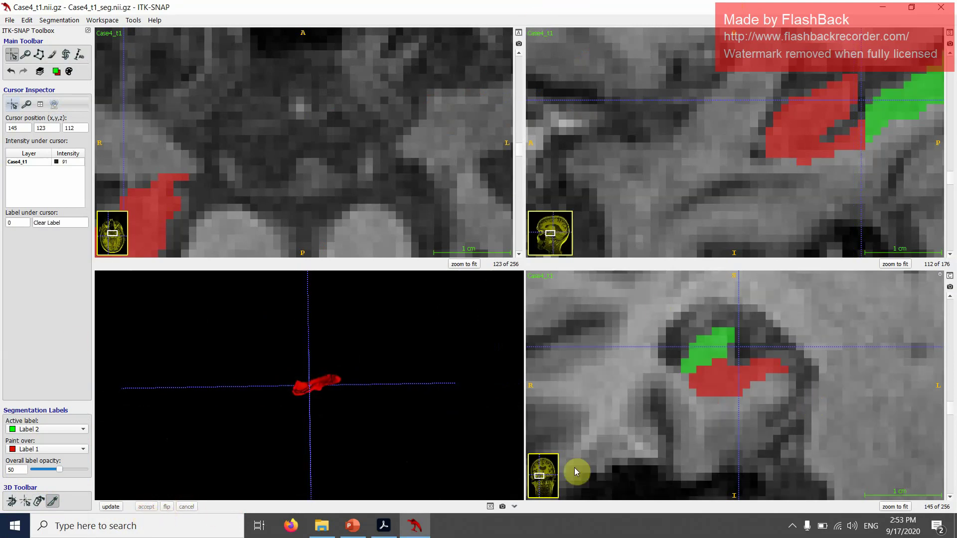
pyautogui.click(111, 507)
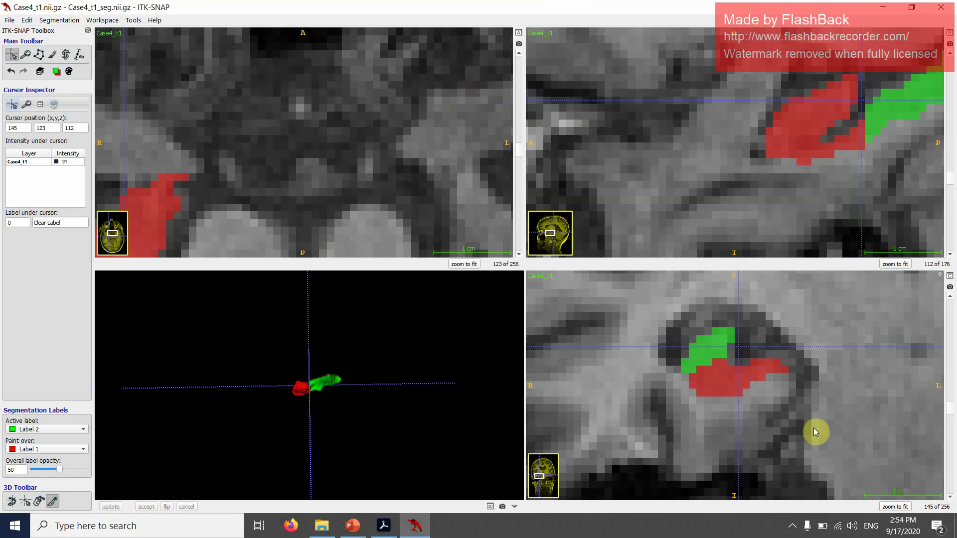
pyautogui.scroll(1, 814, 430)
pyautogui.scroll(-2, 816, 428)
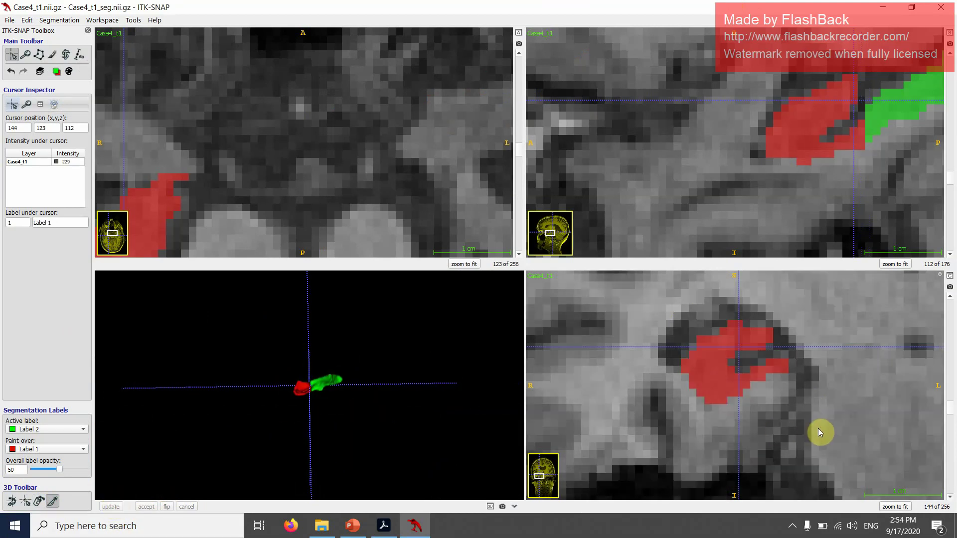
pyautogui.scroll(1, 783, 415)
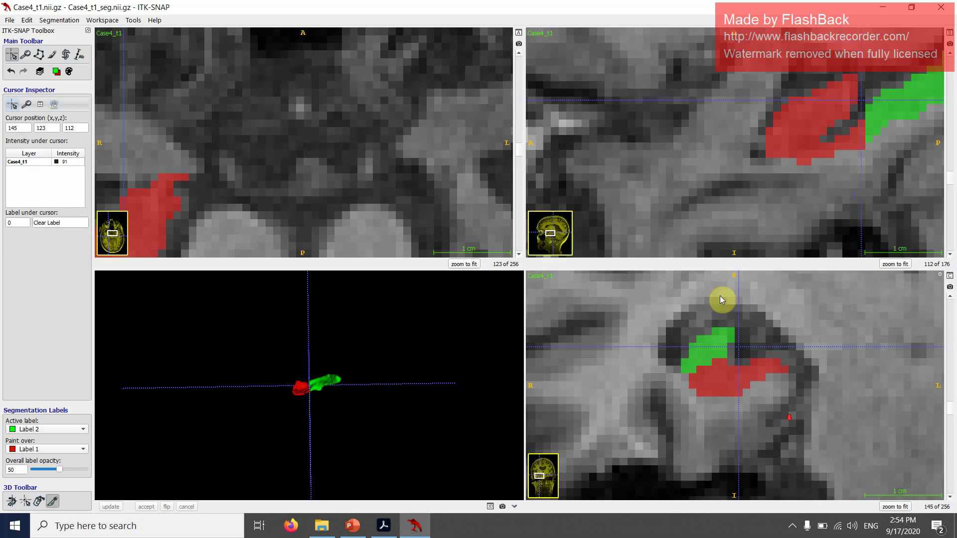
# Step: Outline the leftover red region on coronal slice 145 with a polygon and fill it as green Label 2
pyautogui.click(40, 56)
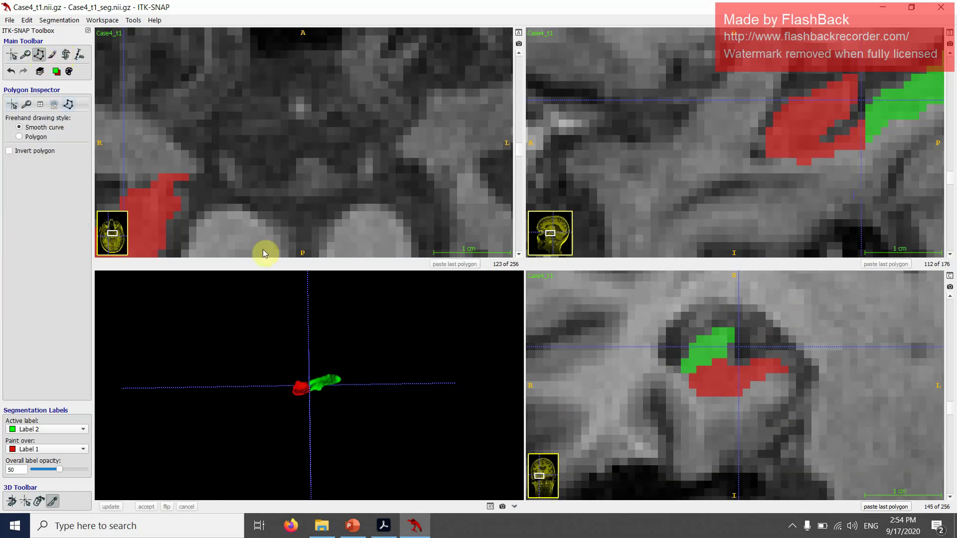
pyautogui.click(654, 318)
pyautogui.click(673, 474)
pyautogui.click(808, 456)
pyautogui.click(802, 328)
pyautogui.click(718, 285)
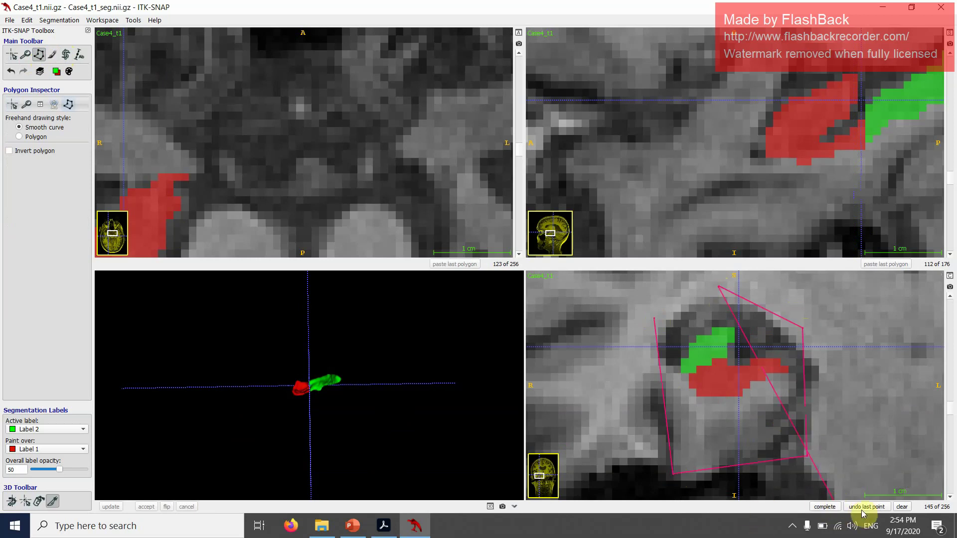
pyautogui.click(825, 506)
pyautogui.click(825, 507)
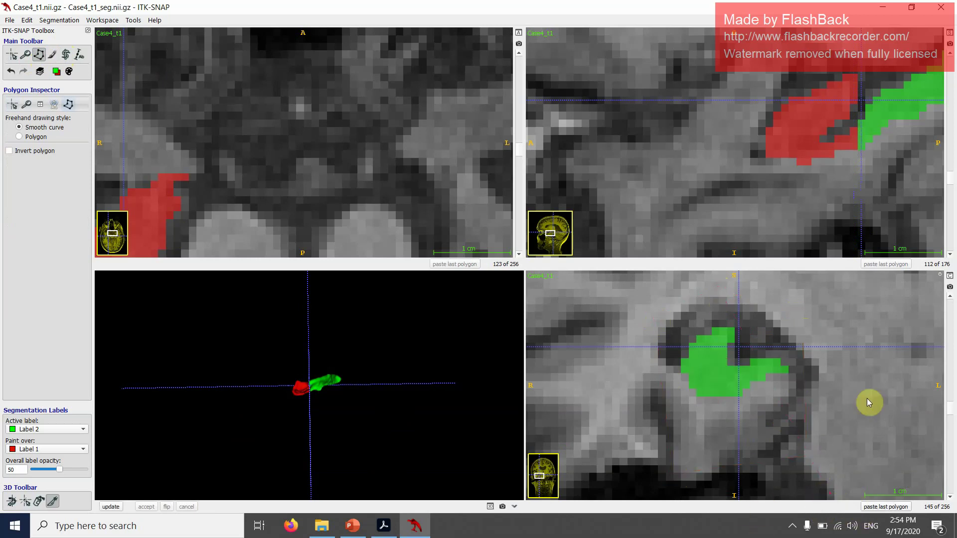